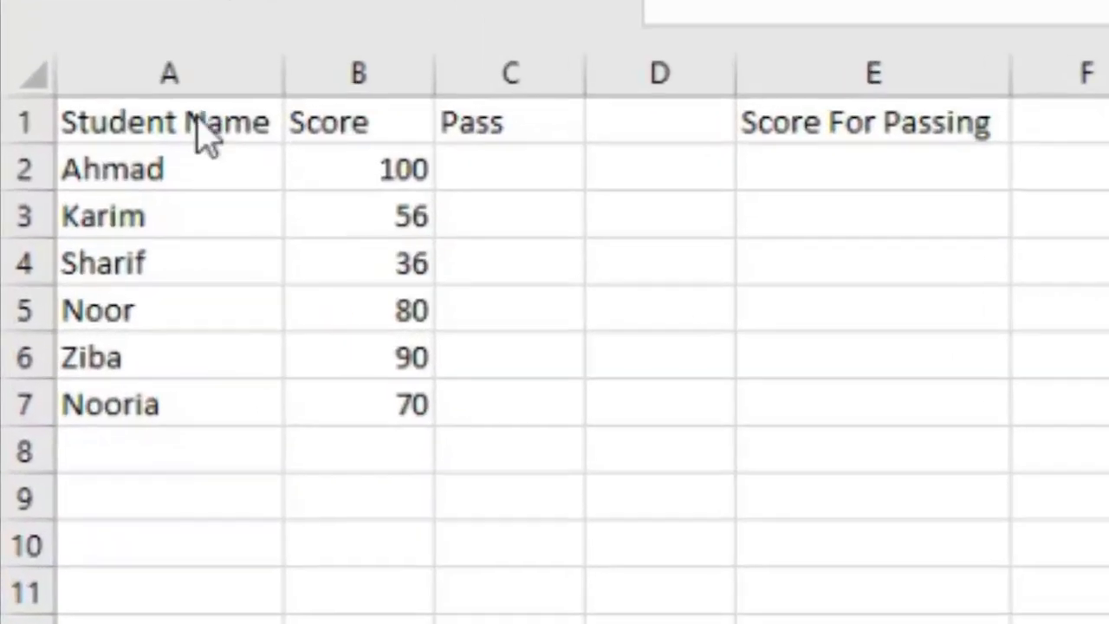
Enter =IF(B2>$E$2,"Pass","Fail") in C2, locking the passing-score reference to E2.
{"action": "left_click", "coordinate": [152, 171]}
{"action": "left_click", "coordinate": [401, 177]}
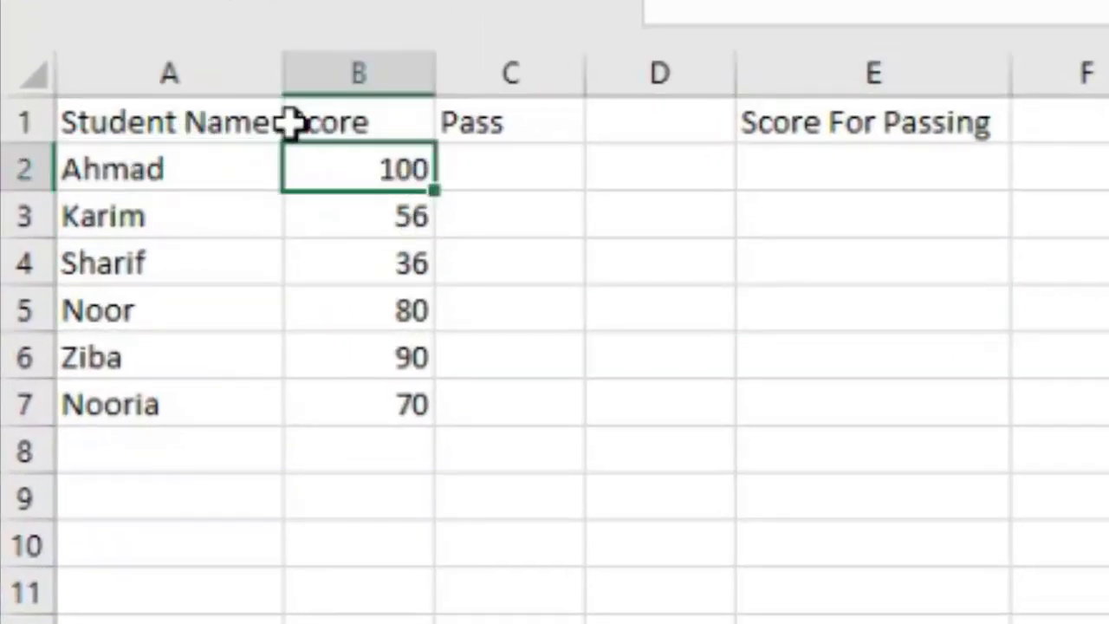
{"action": "left_click", "coordinate": [542, 161]}
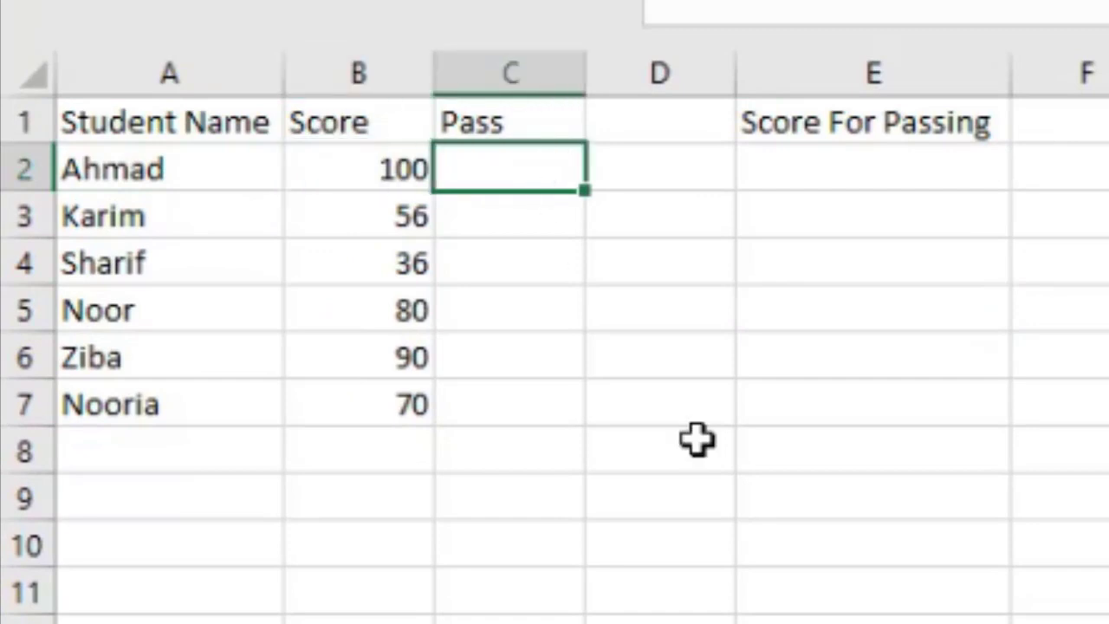
{"action": "type", "text": "="}
{"action": "type", "text": "if("}
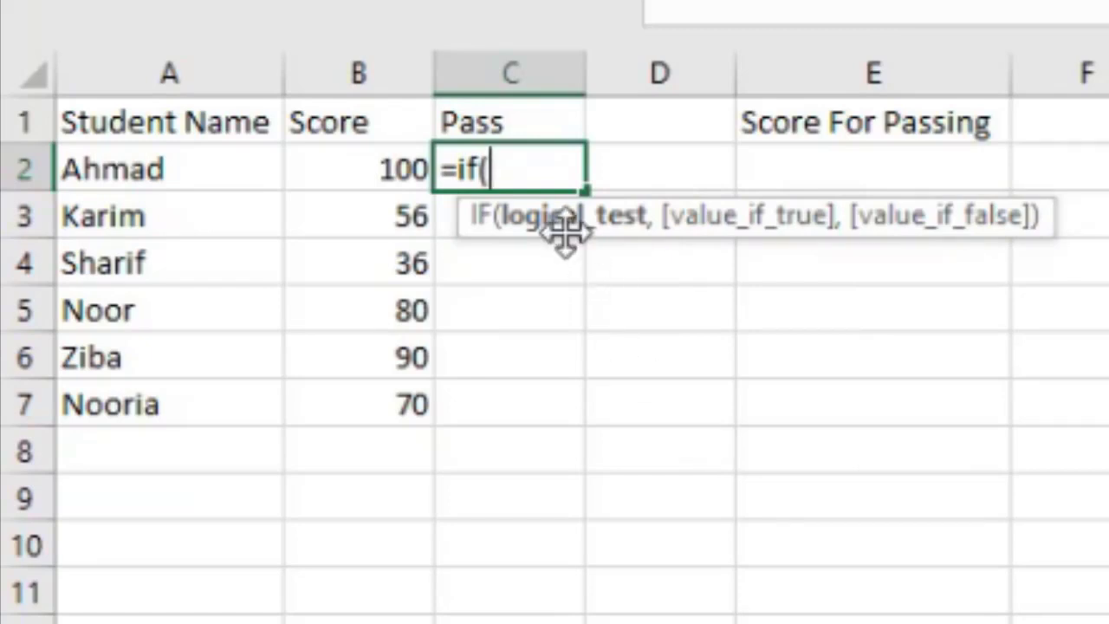
{"action": "left_click", "coordinate": [385, 176]}
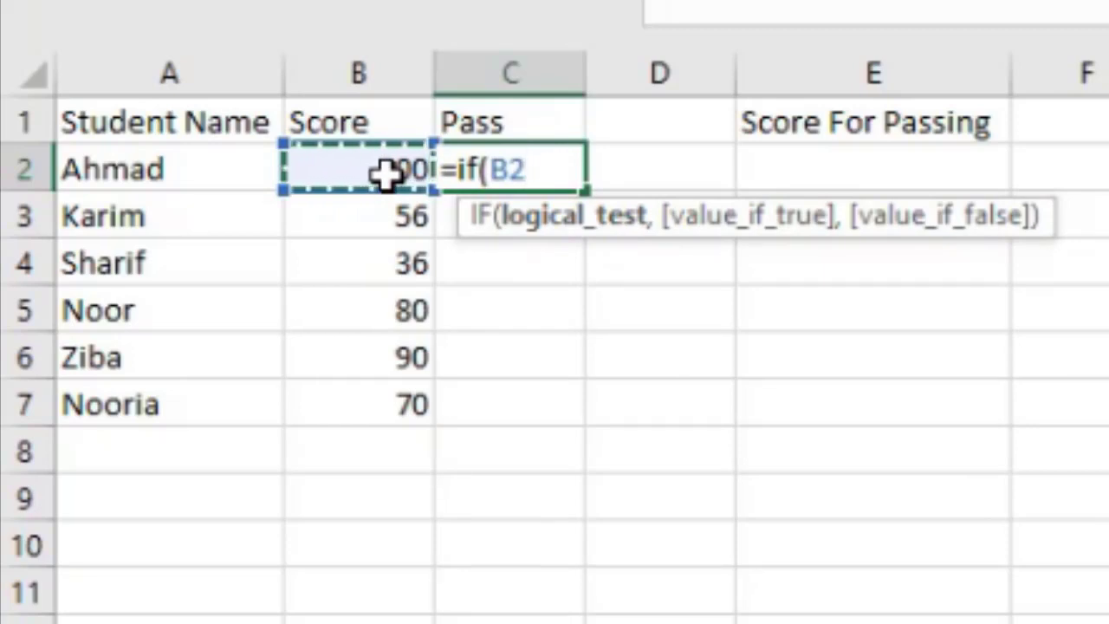
{"action": "type", "text": ">"}
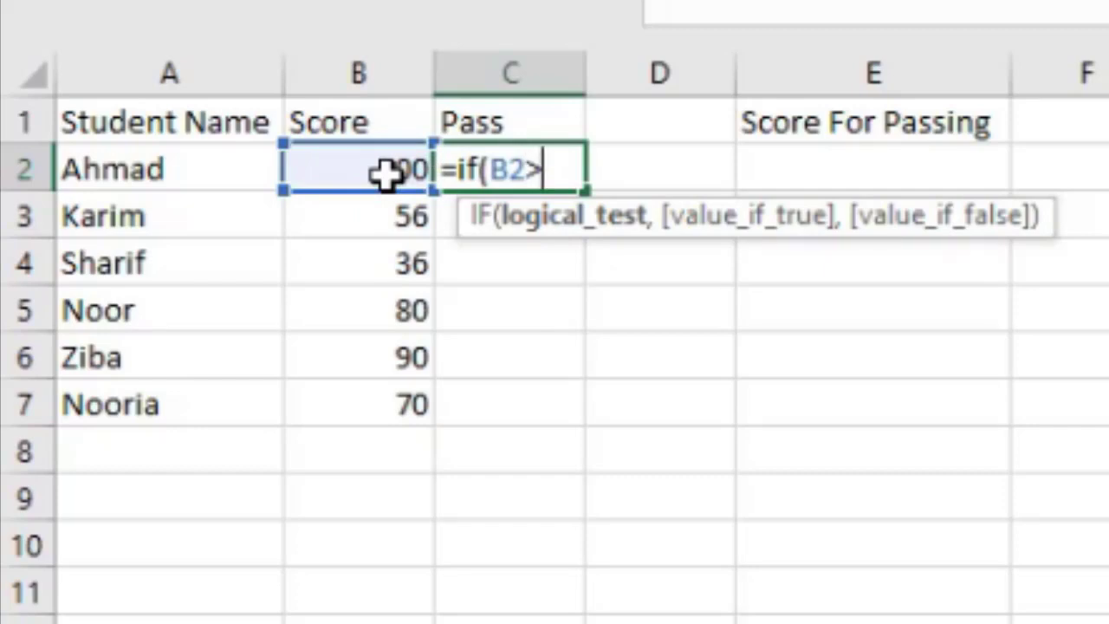
{"action": "left_click", "coordinate": [916, 171]}
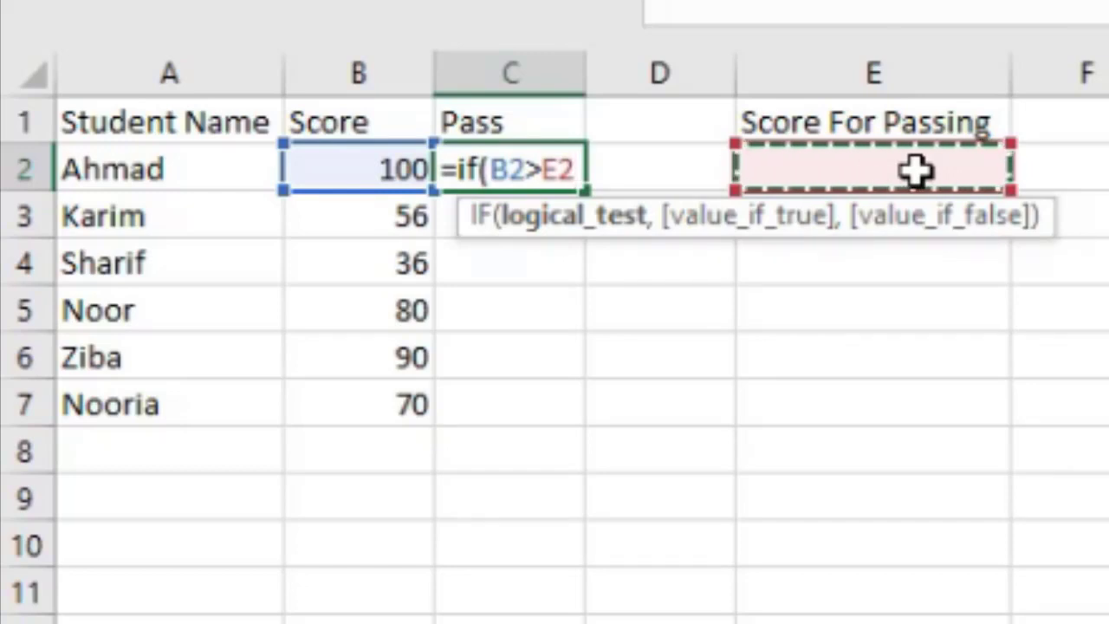
{"action": "key", "text": "F4"}
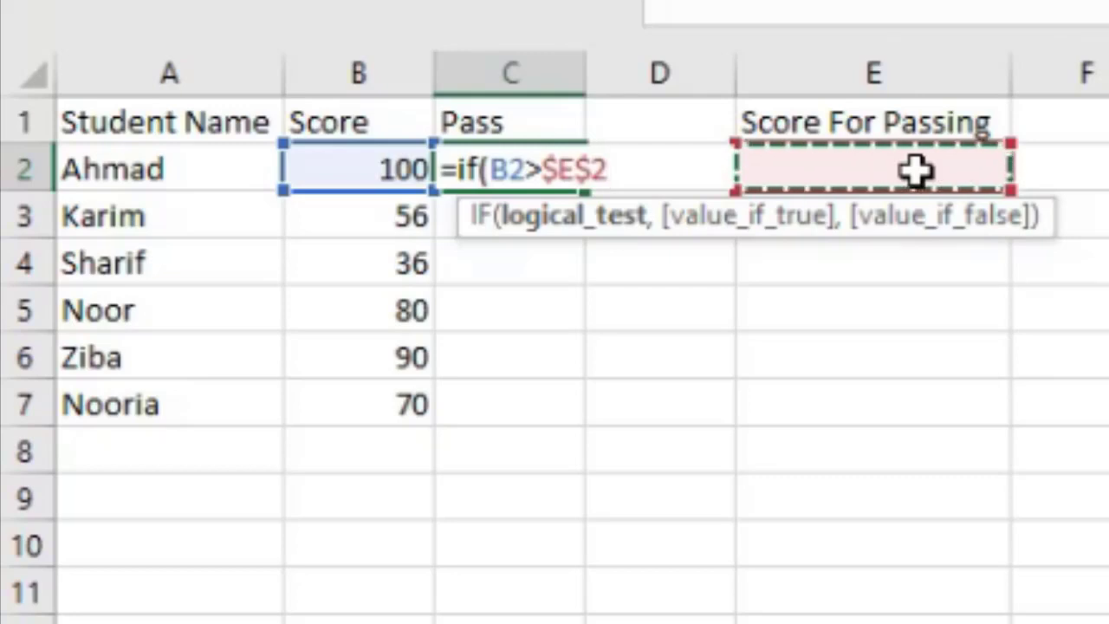
{"action": "type", "text": ","}
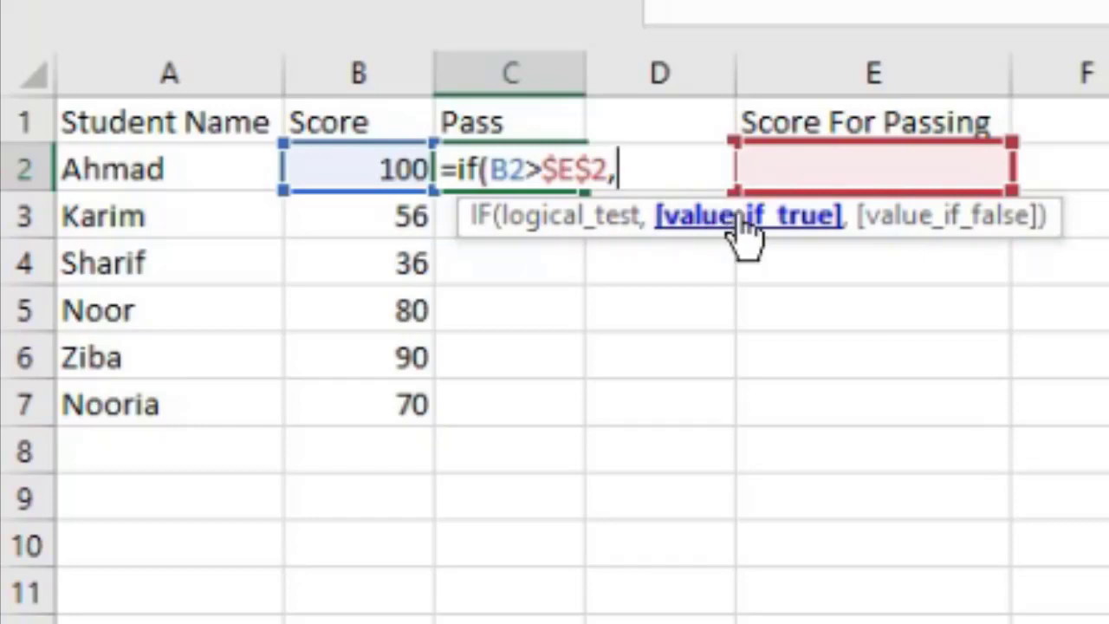
{"action": "type", "text": "\""}
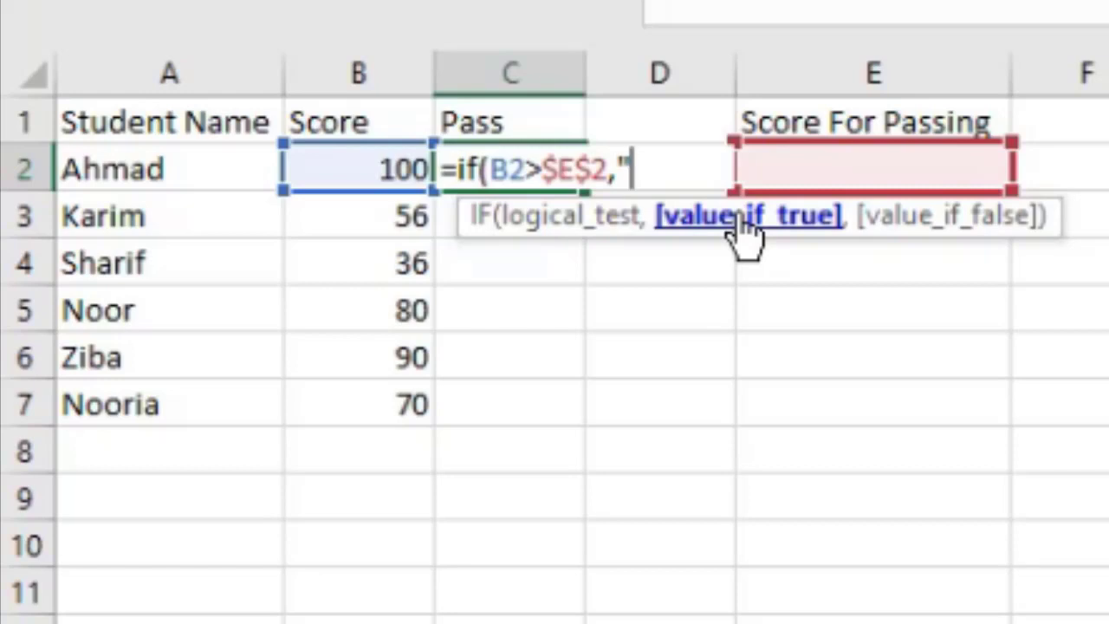
{"action": "type", "text": "Pass"}
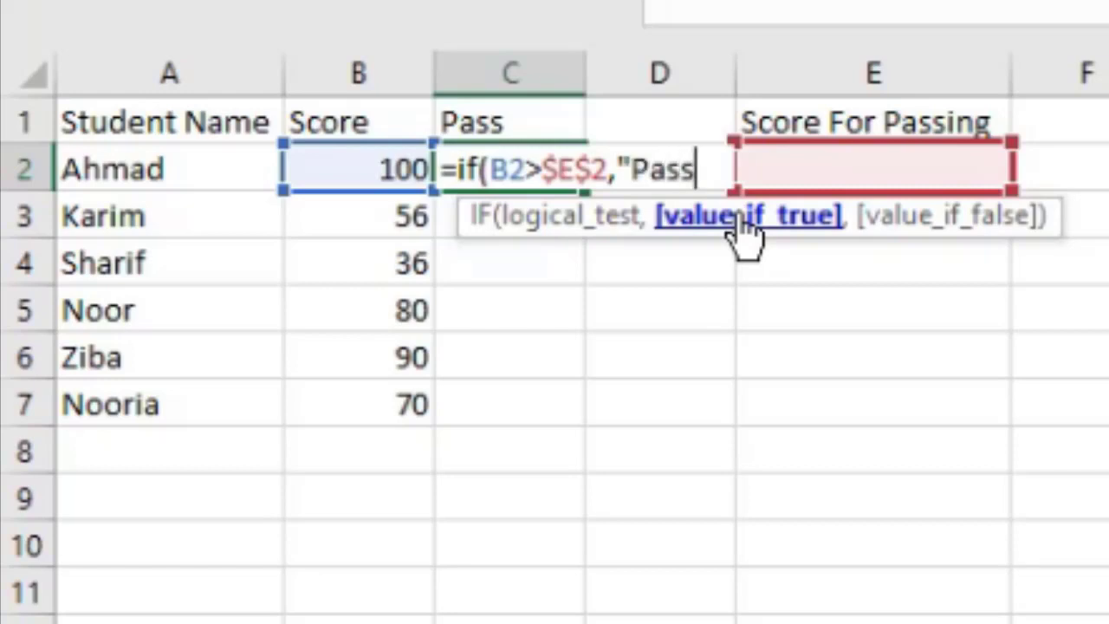
{"action": "type", "text": "\""}
{"action": "type", "text": ","}
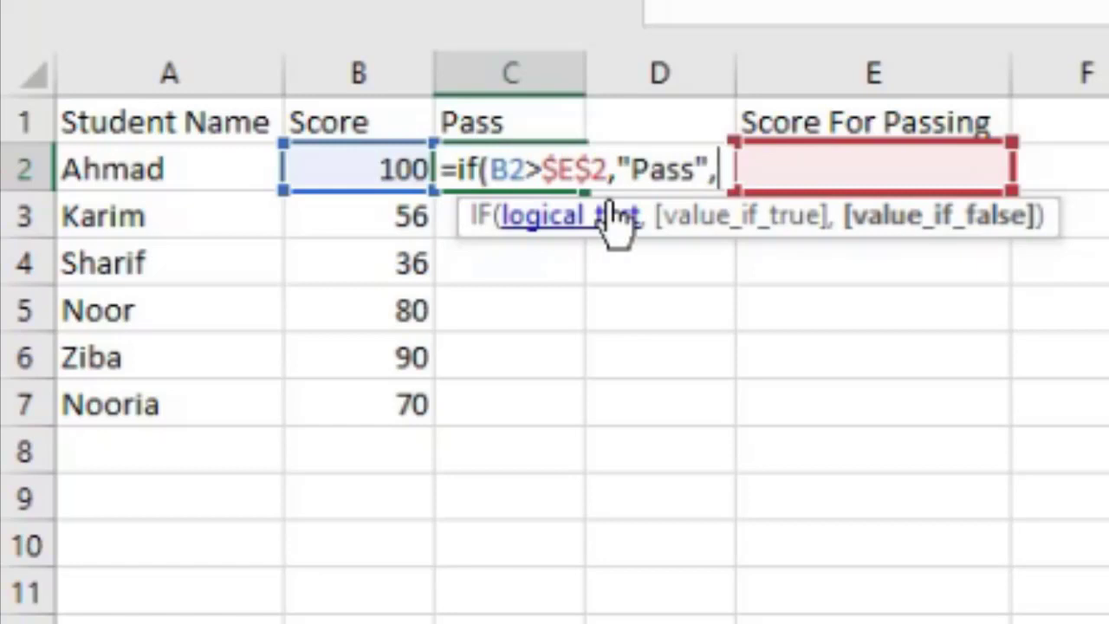
{"action": "type", "text": "\""}
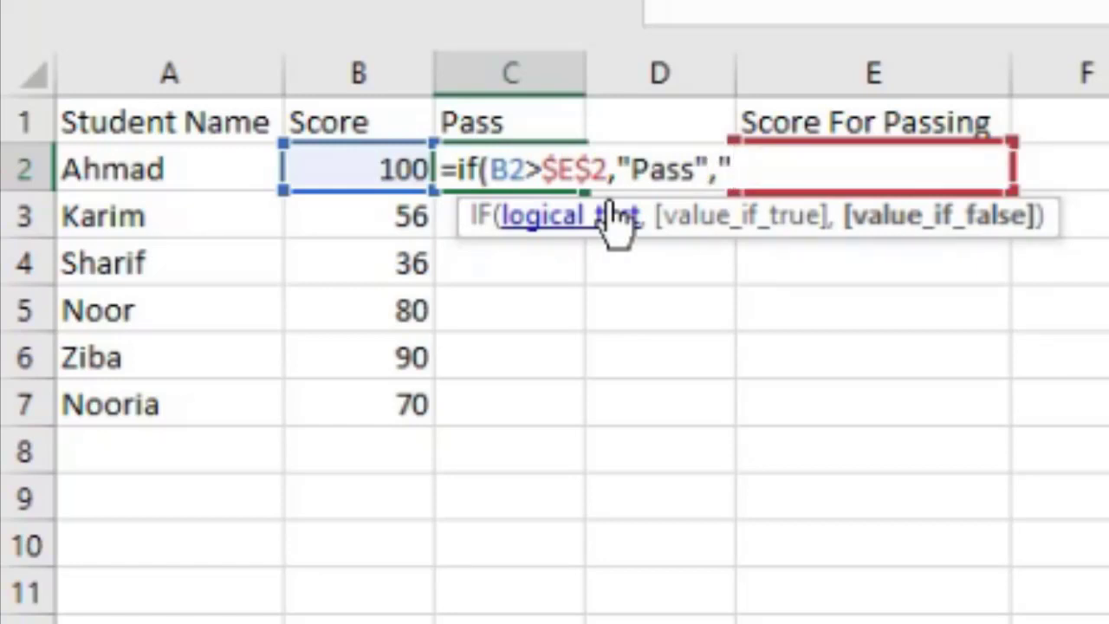
{"action": "type", "text": "Fail\""}
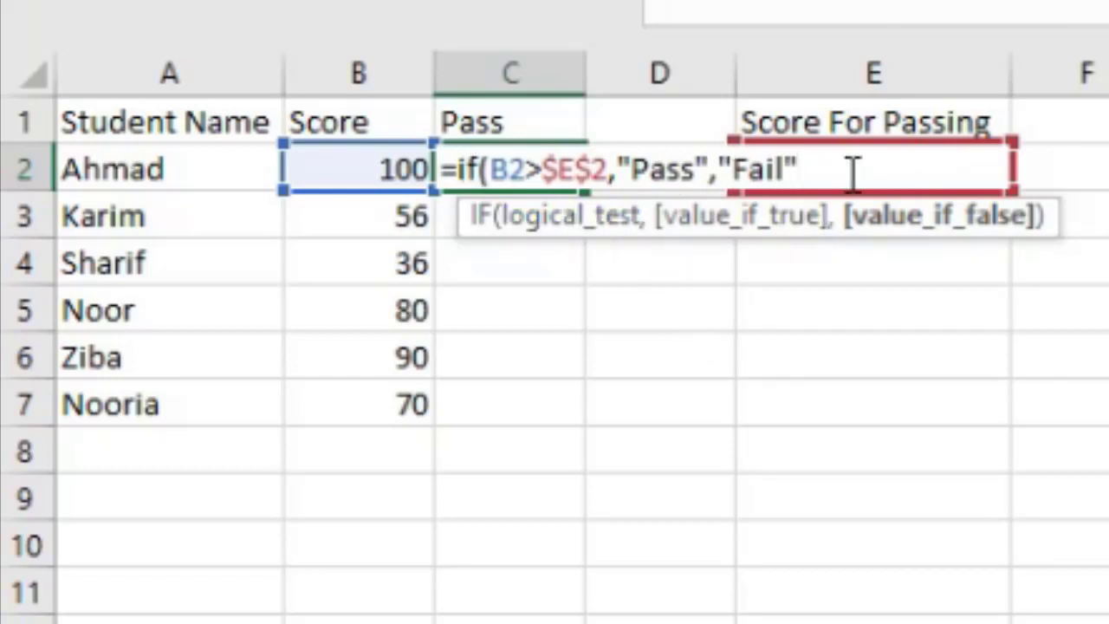
{"action": "type", "text": ")"}
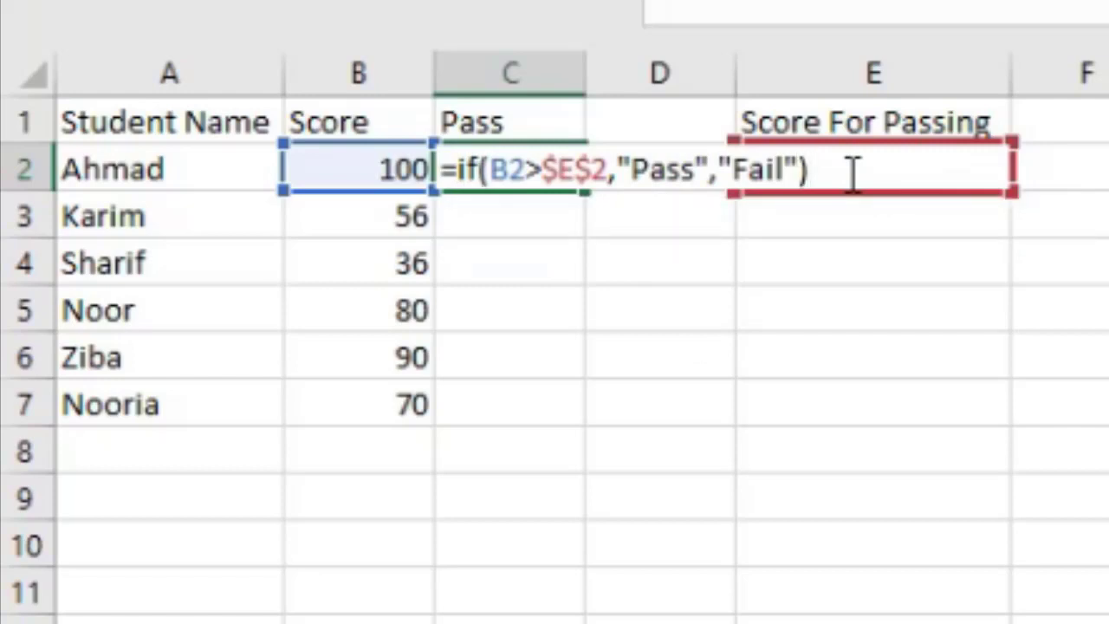
{"action": "key", "text": "Return"}
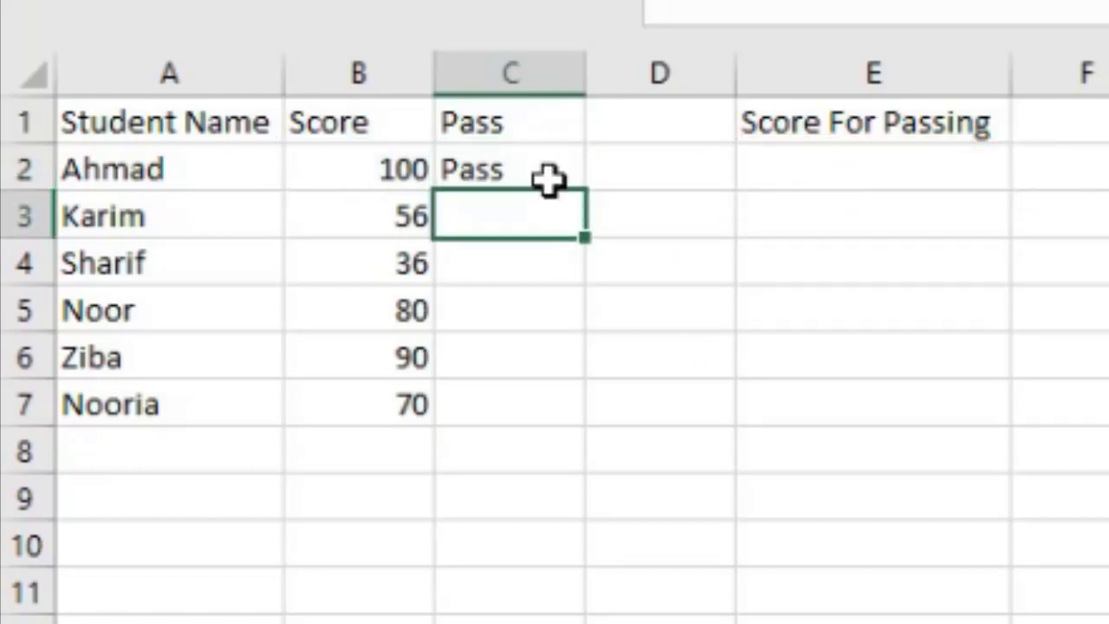
Fill the pass/fail formula down to C7, set E2's passing score to 70, and select C2:C7.
{"action": "left_click", "coordinate": [552, 178]}
{"action": "double_click", "coordinate": [587, 191]}
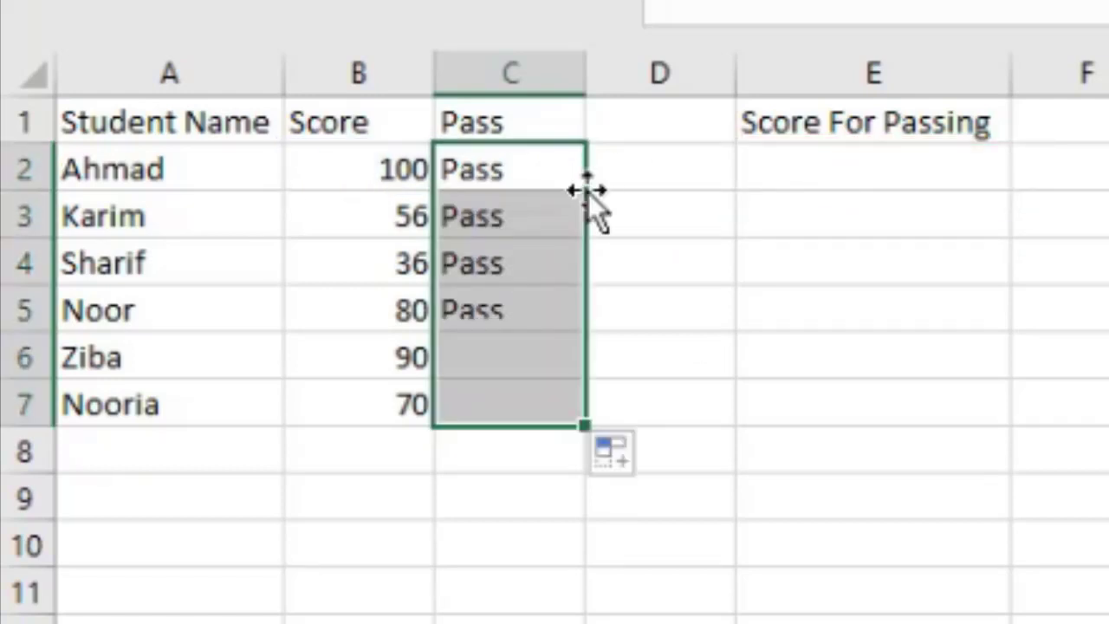
{"action": "left_click", "coordinate": [882, 151]}
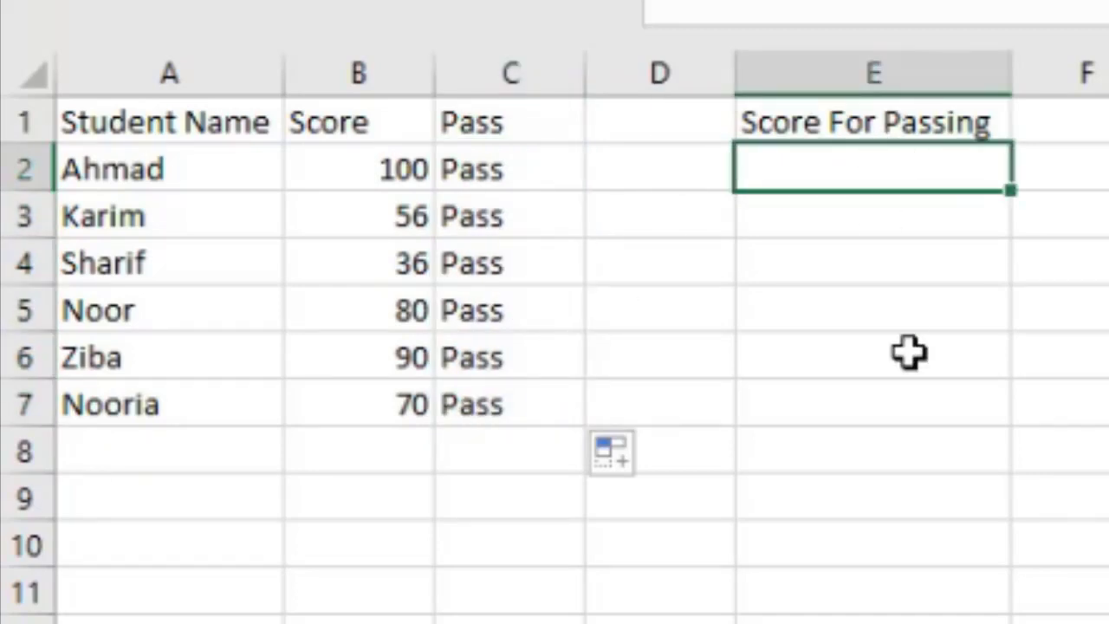
{"action": "type", "text": "70"}
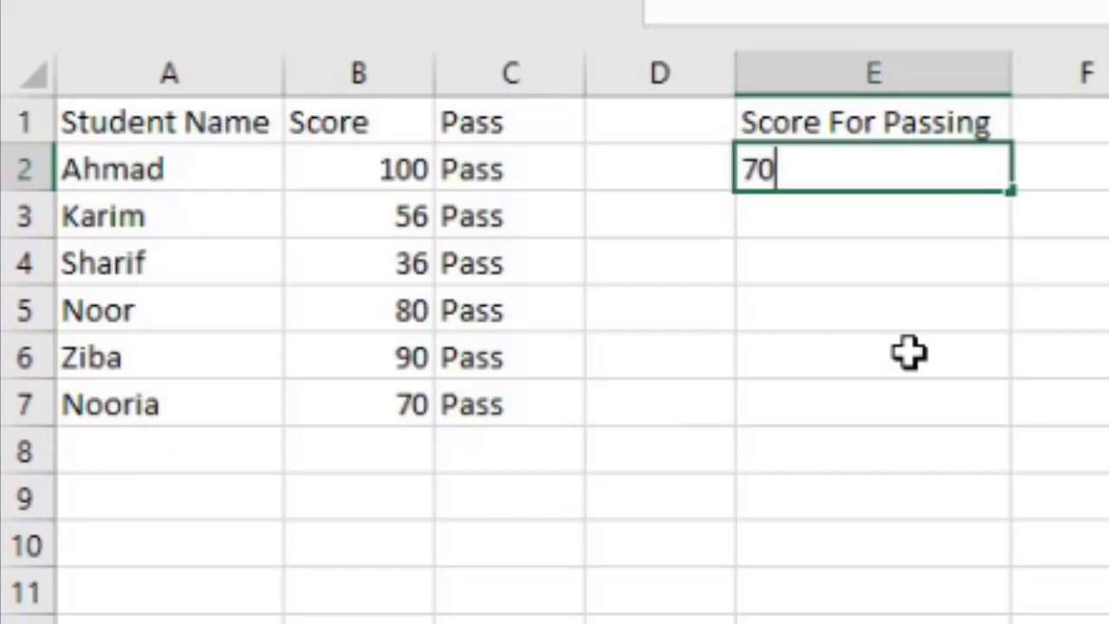
{"action": "key", "text": "Return"}
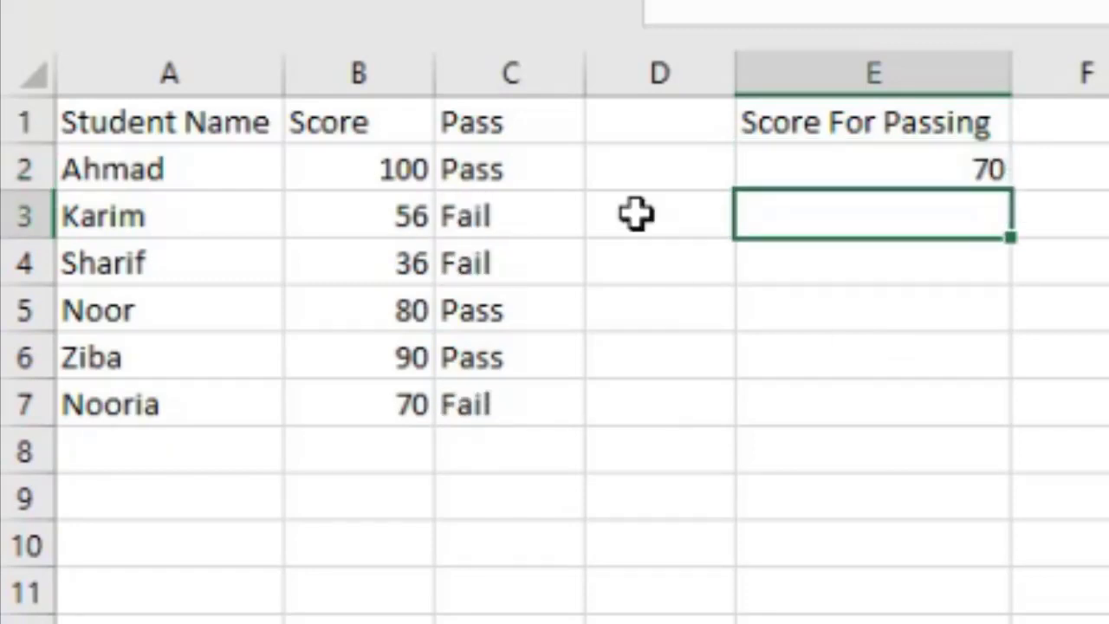
{"action": "left_click_drag", "start_coordinate": [486, 173], "coordinate": [511, 404]}
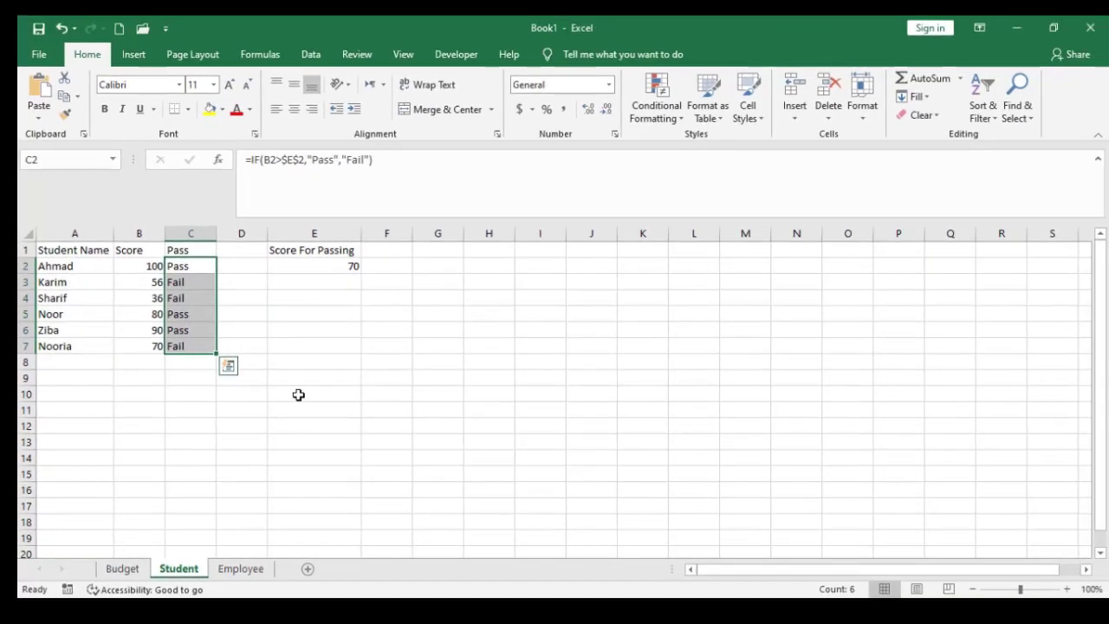
Highlight cells containing 'P' with Green Fill with Dark Green Text.
{"action": "left_click", "coordinate": [656, 106]}
{"action": "mouse_move", "coordinate": [709, 146]}
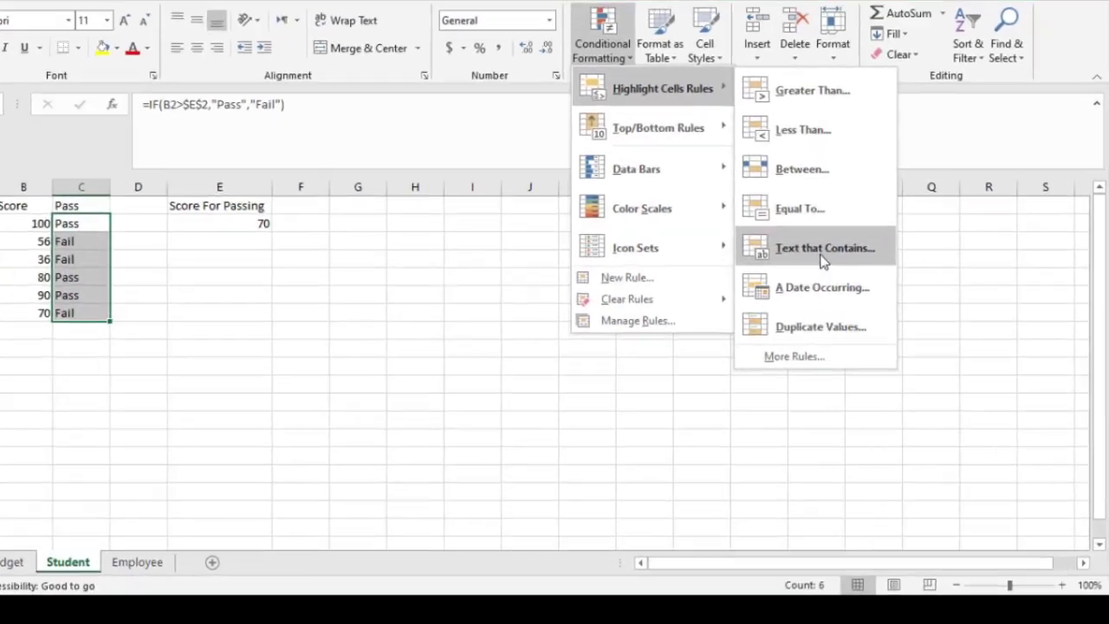
{"action": "left_click", "coordinate": [855, 288]}
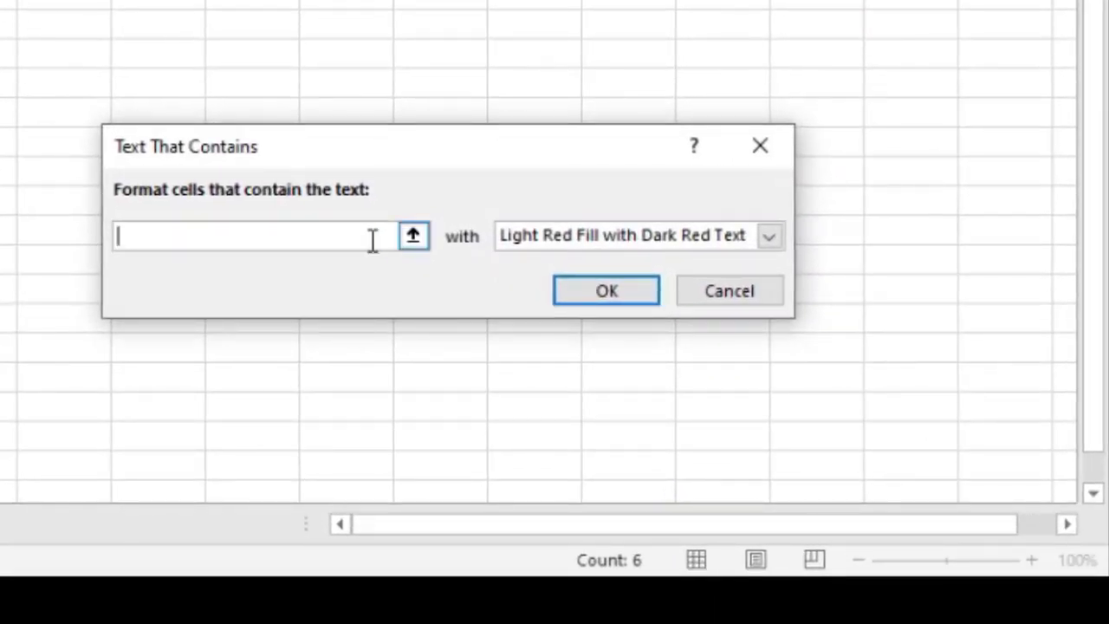
{"action": "type", "text": "P"}
{"action": "left_click", "coordinate": [649, 235]}
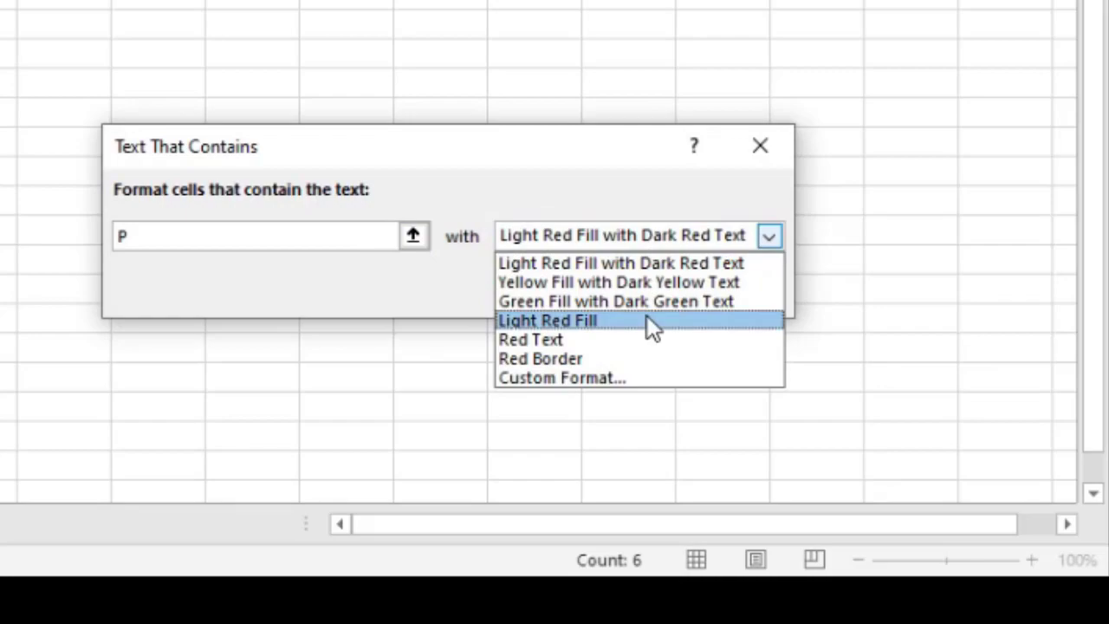
{"action": "left_click", "coordinate": [646, 303]}
{"action": "left_click", "coordinate": [828, 449]}
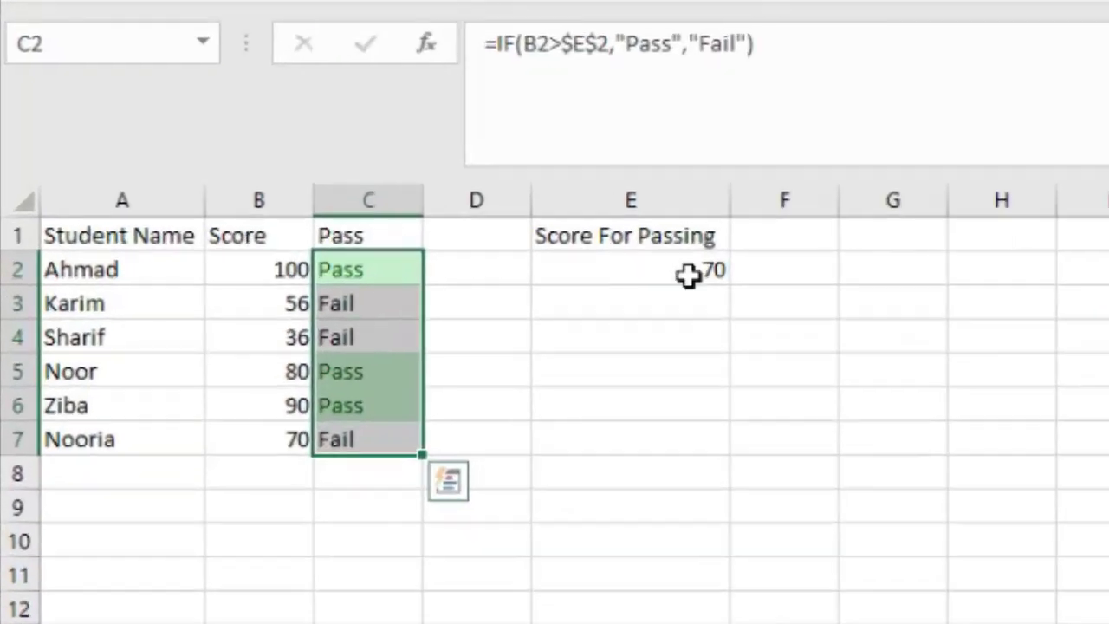
Lower the passing score in E2 to 60.
{"action": "left_click", "coordinate": [329, 272]}
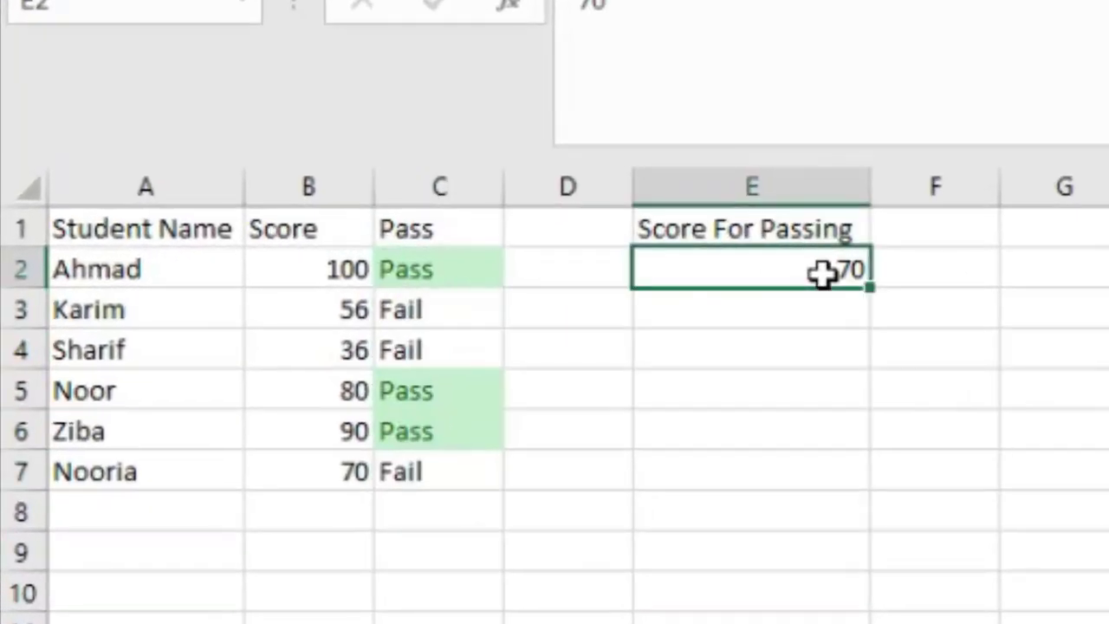
{"action": "type", "text": "60"}
{"action": "key", "text": "Return"}
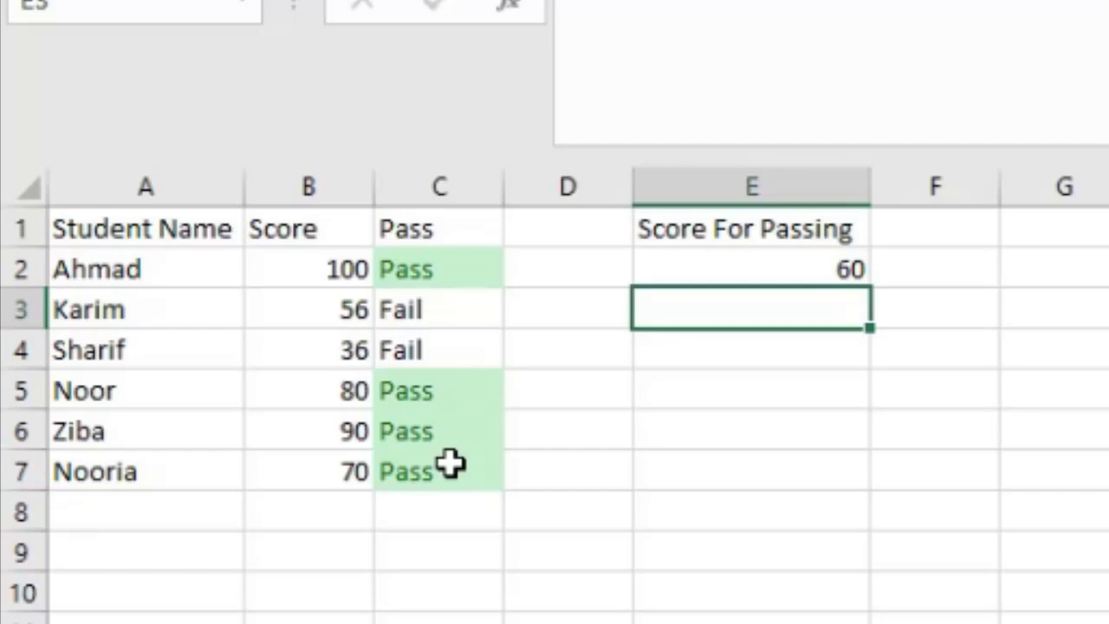
Enter =IF(B2>60,"Pass","Fail") in cell D2.
{"action": "left_click", "coordinate": [559, 267]}
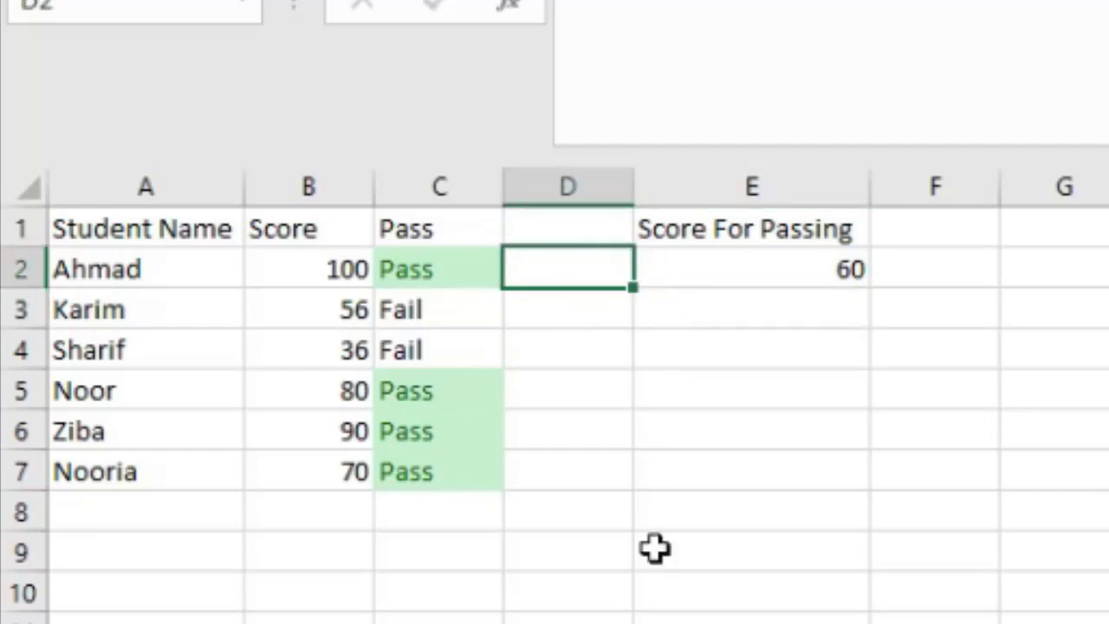
{"action": "type", "text": "=if"}
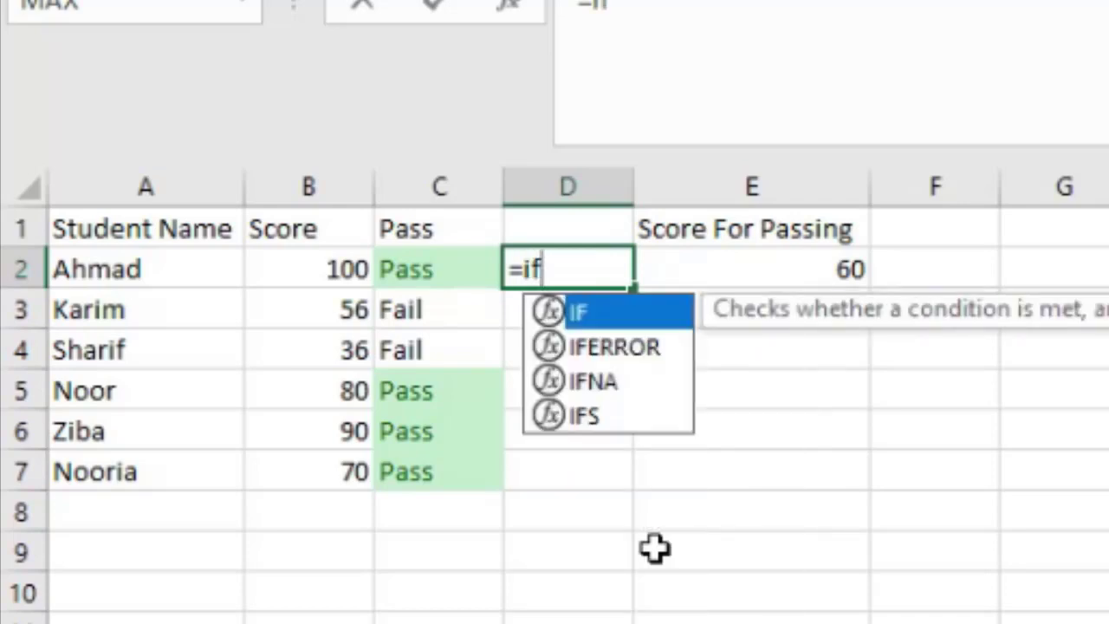
{"action": "type", "text": "("}
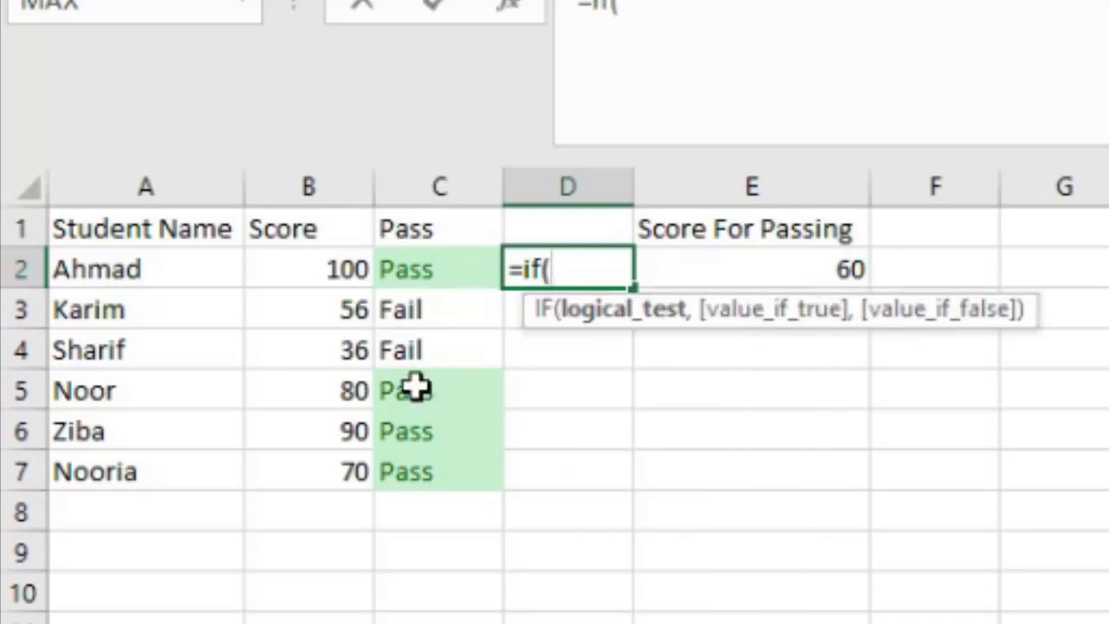
{"action": "left_click", "coordinate": [321, 271]}
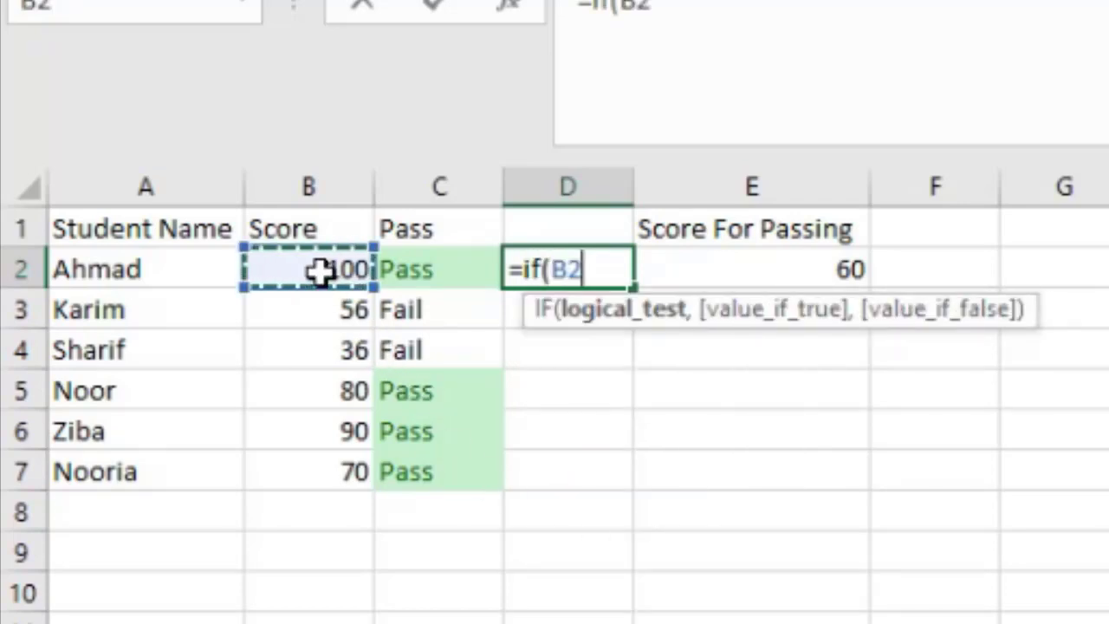
{"action": "type", "text": ">6"}
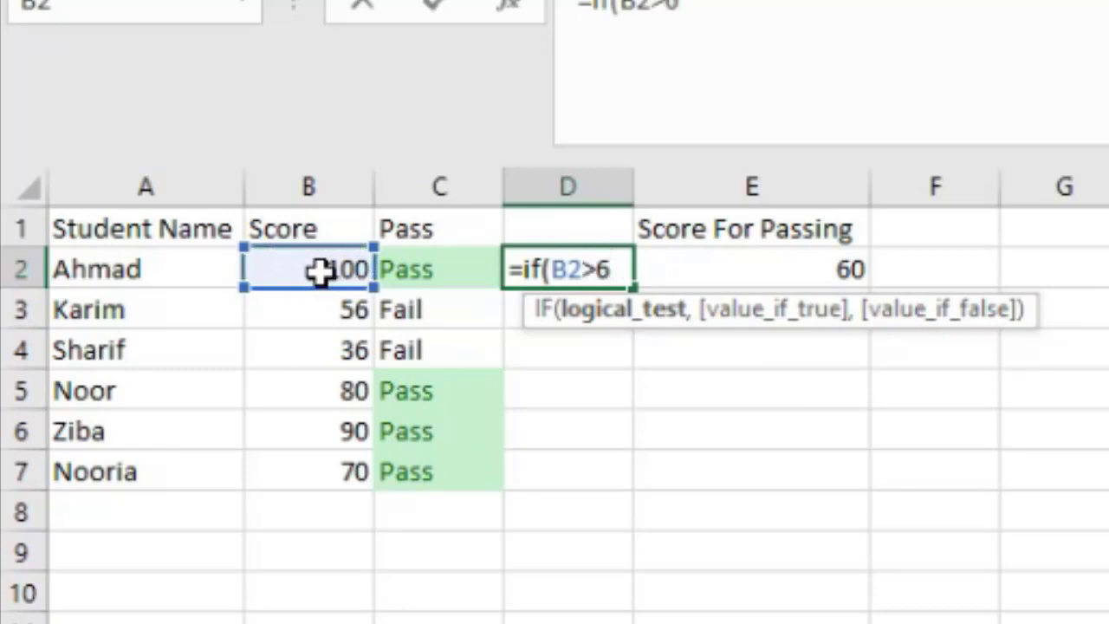
{"action": "type", "text": "0"}
{"action": "type", "text": ",Pass"}
{"action": "key", "text": "BackSpace"}
{"action": "key", "text": "BackSpace"}
{"action": "key", "text": "BackSpace"}
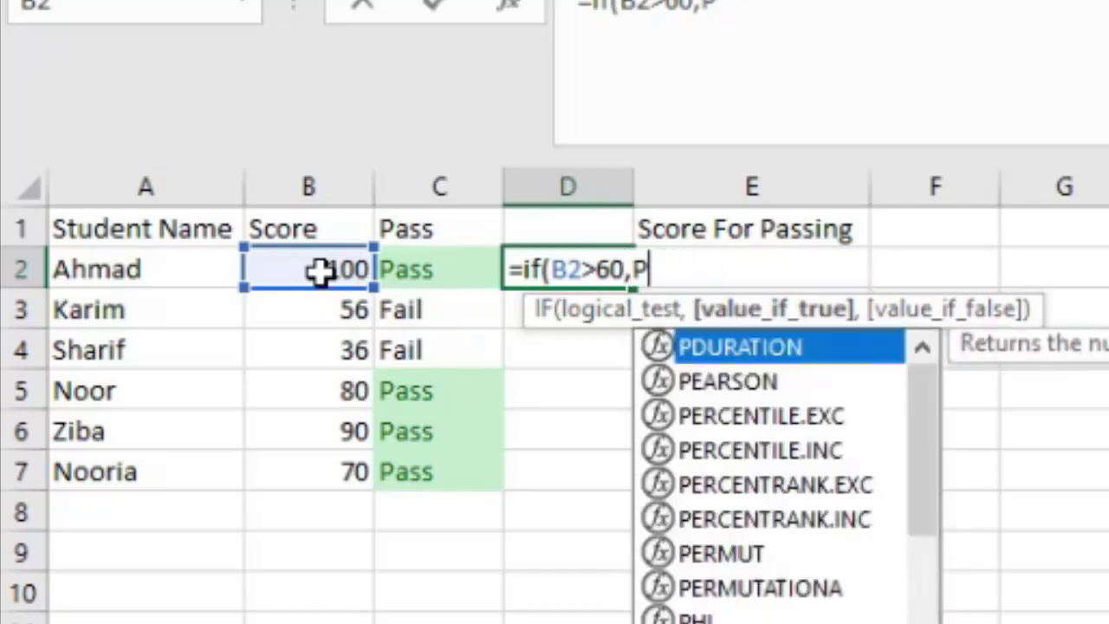
{"action": "key", "text": "BackSpace"}
{"action": "type", "text": "\"Pass"}
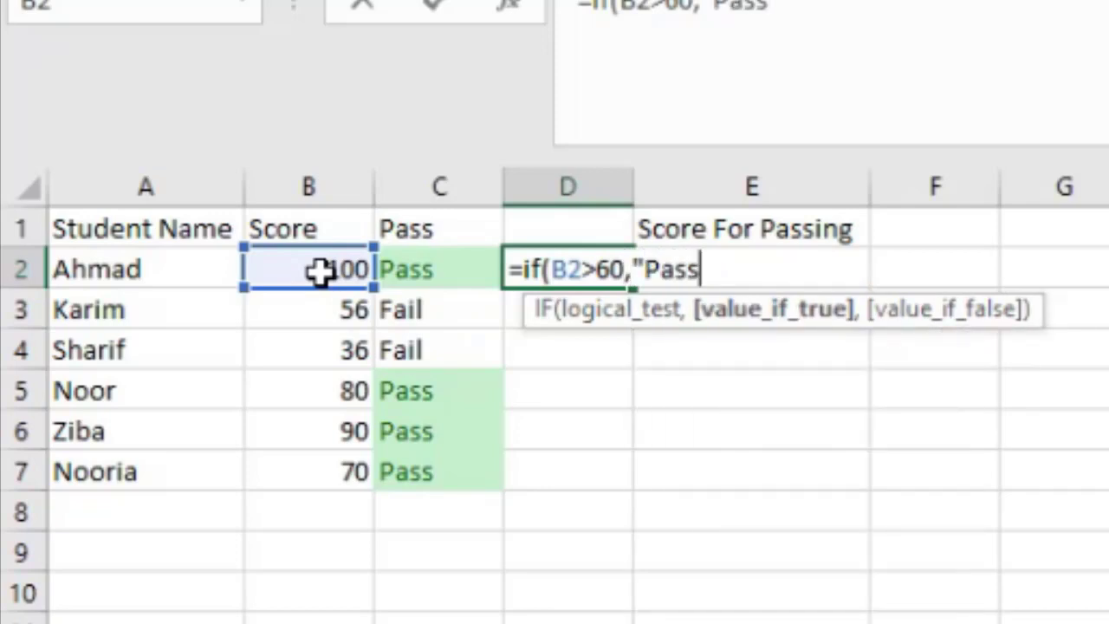
{"action": "type", "text": "\",\"Fa"}
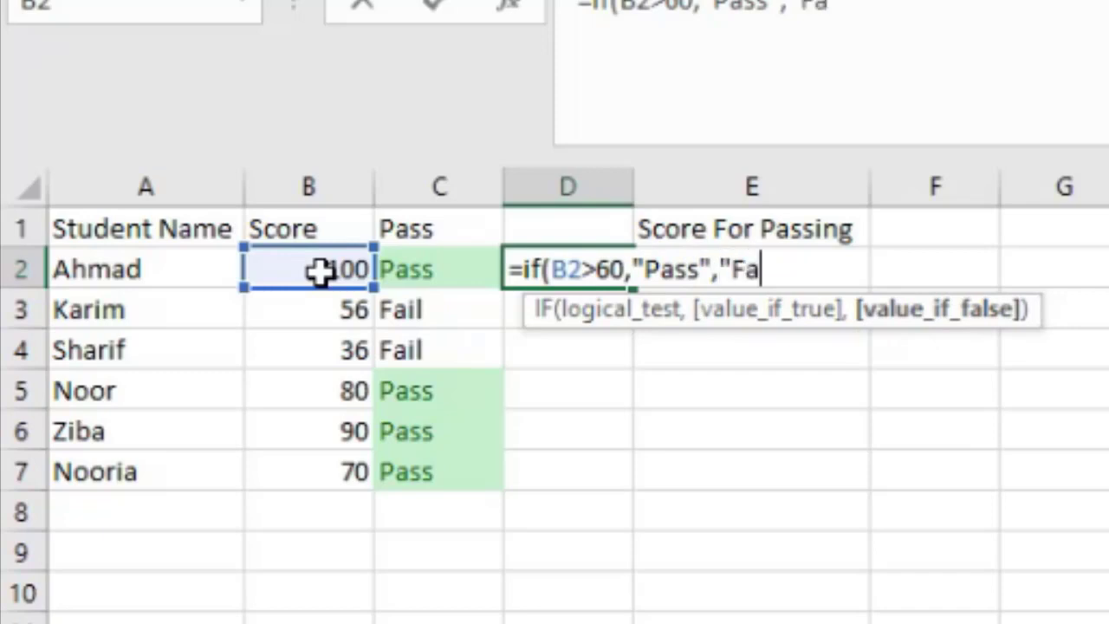
{"action": "type", "text": "il "}
{"action": "type", "text": ")"}
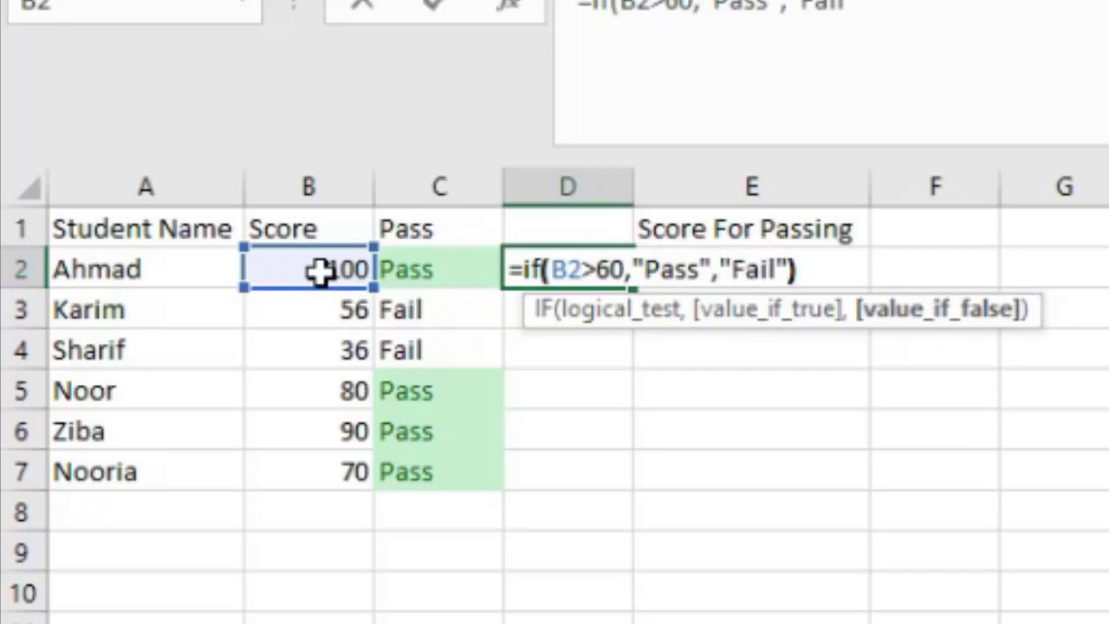
{"action": "key", "text": "Return"}
Copy the D2 formula down through D7.
{"action": "left_click", "coordinate": [602, 273]}
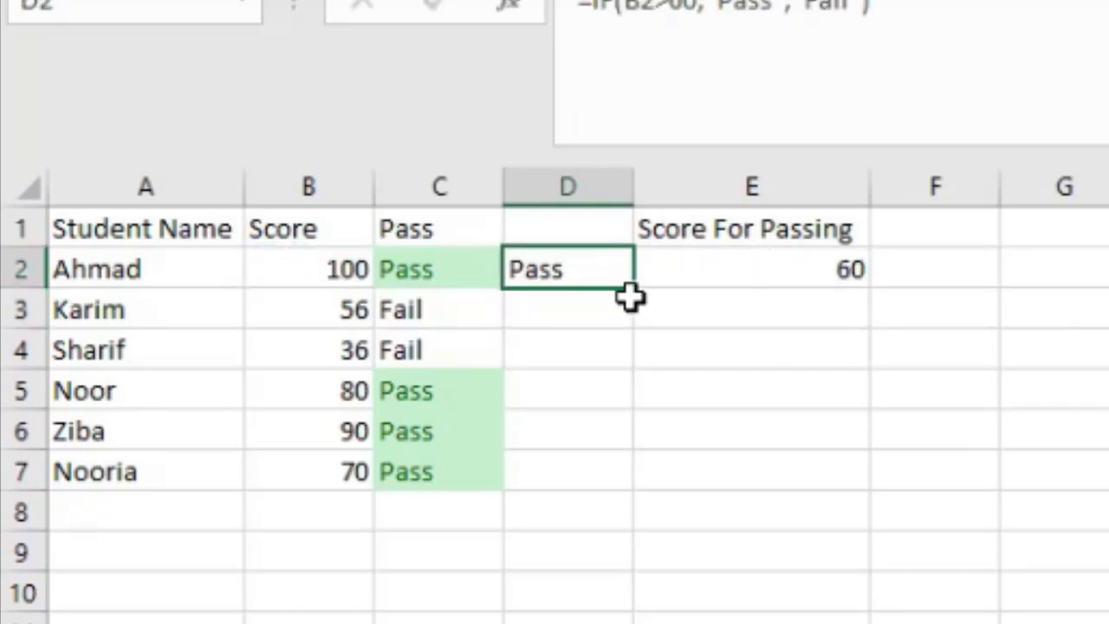
{"action": "left_click_drag", "start_coordinate": [634, 289], "coordinate": [641, 472]}
{"action": "left_click", "coordinate": [960, 497]}
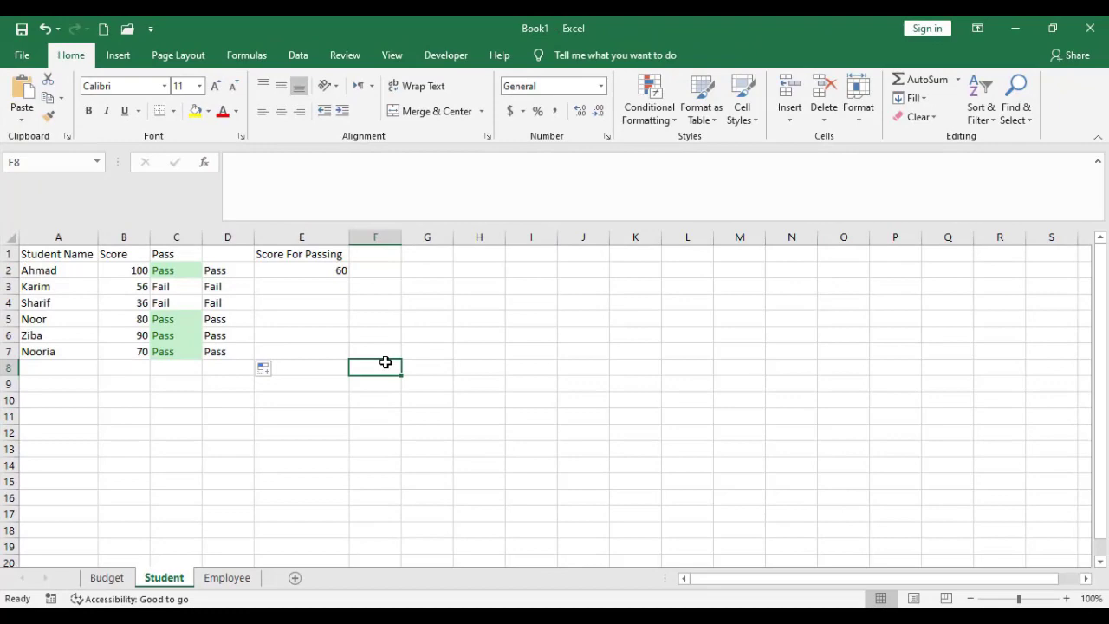
Open the Budget sheet and inspect the Over Budget and Within Budget AND formulas in D2 and E2.
{"action": "left_click", "coordinate": [108, 578]}
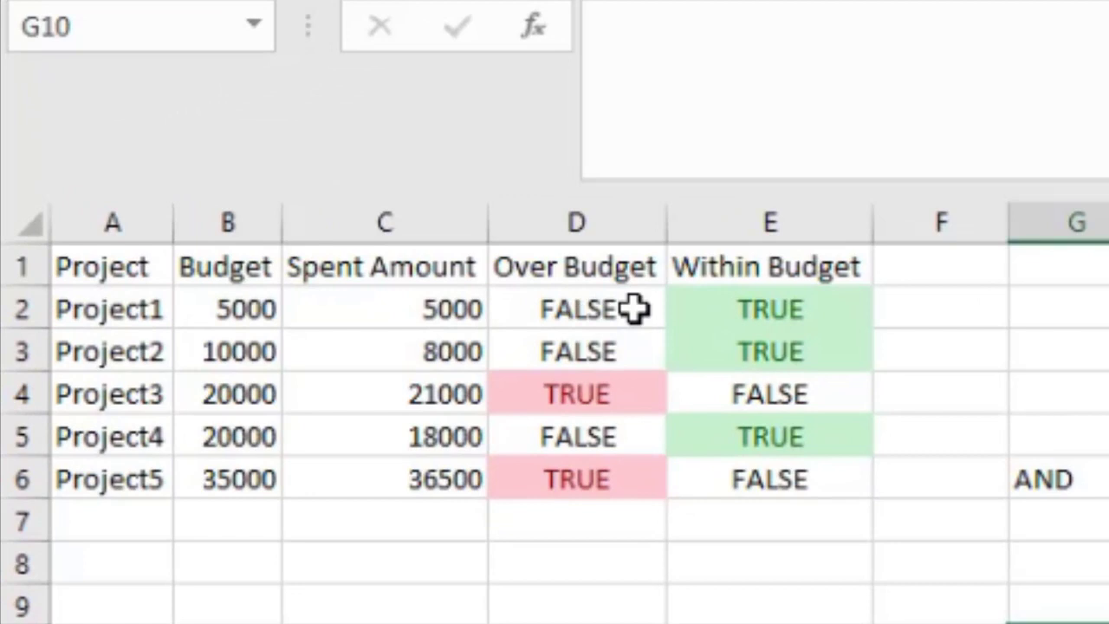
{"action": "left_click", "coordinate": [634, 309]}
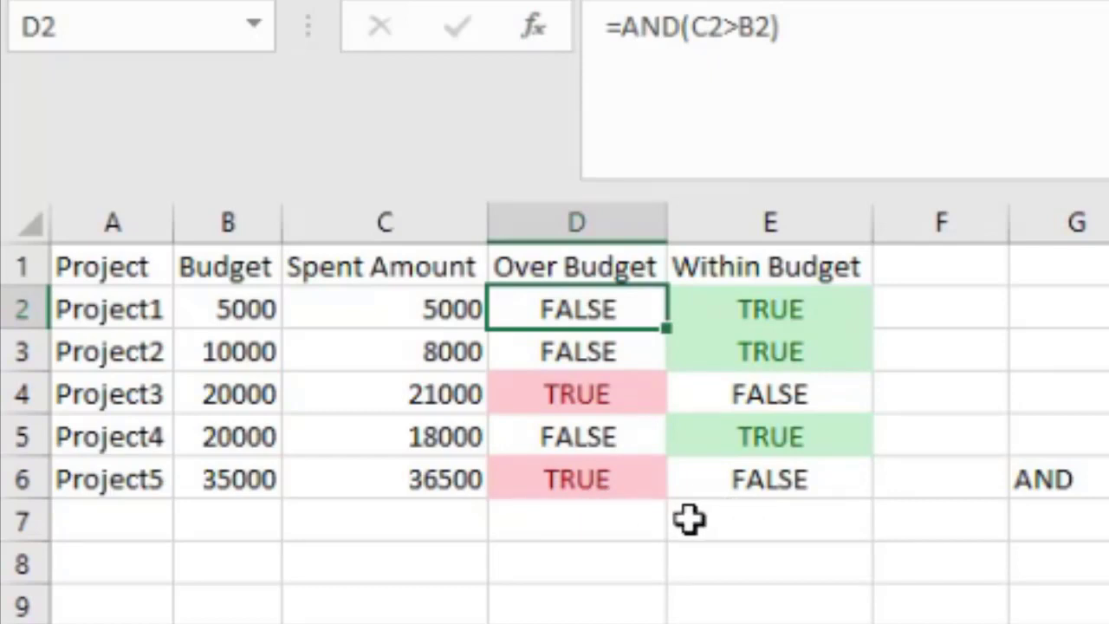
{"action": "left_click", "coordinate": [830, 299]}
{"action": "left_click", "coordinate": [565, 309]}
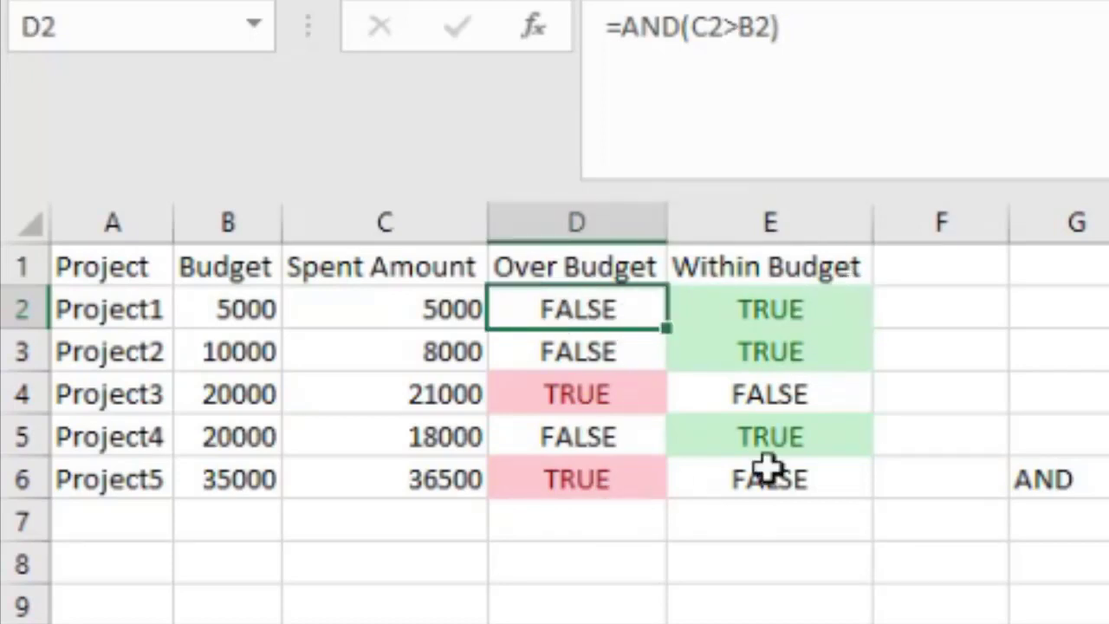
{"action": "left_click", "coordinate": [915, 304]}
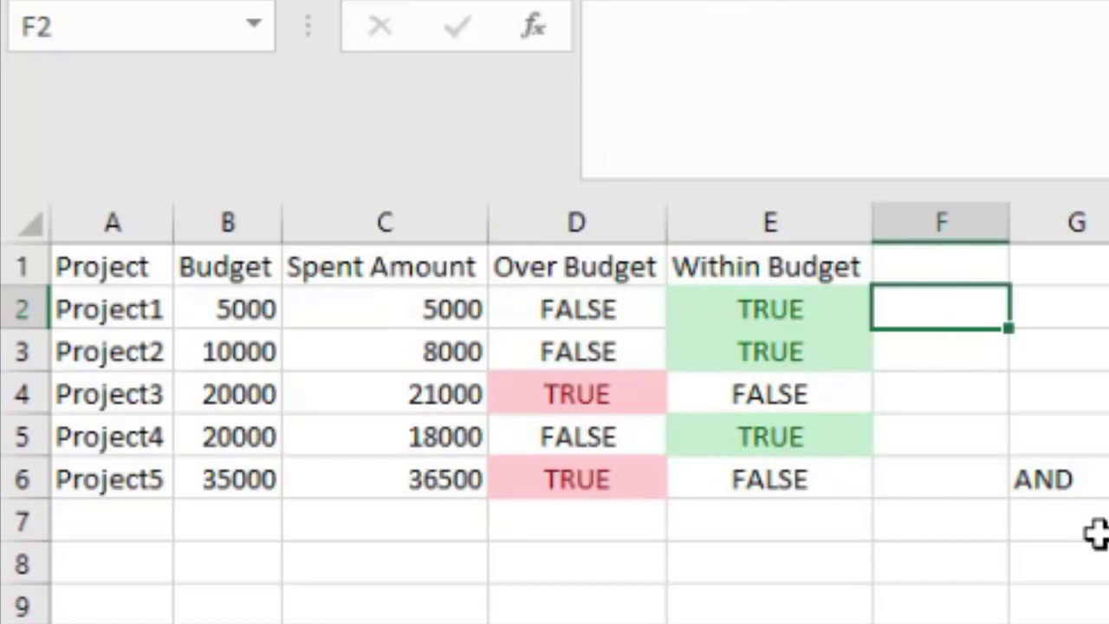
Enter =IF(C2>B2,"Over Budget","Within Budget") in F2, showing Within Budget for Project1.
{"action": "type", "text": "="}
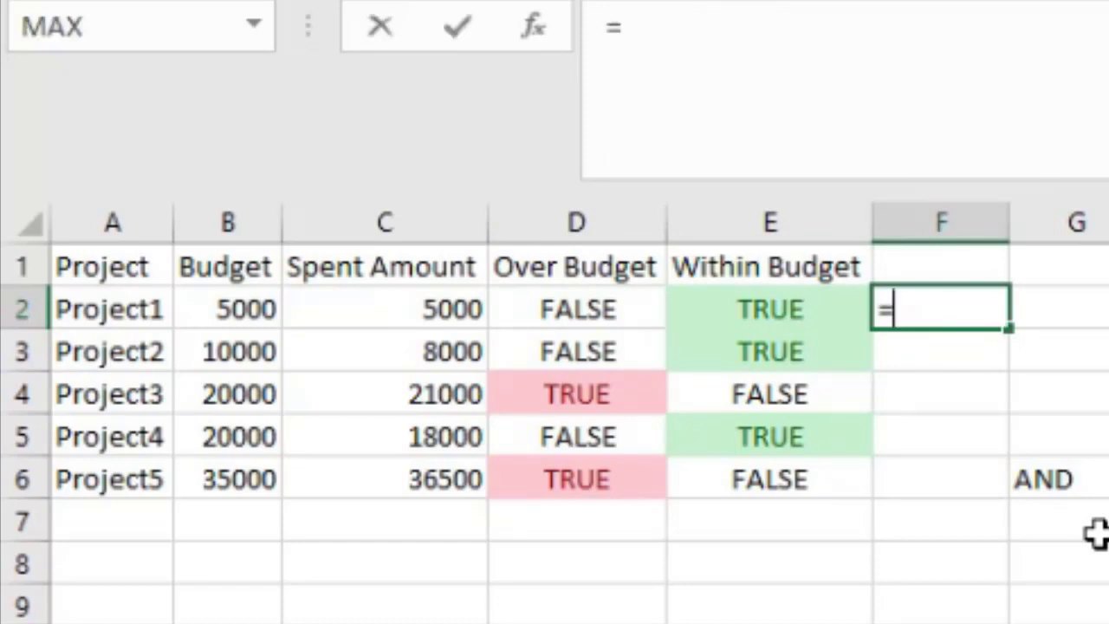
{"action": "left_click", "coordinate": [441, 309]}
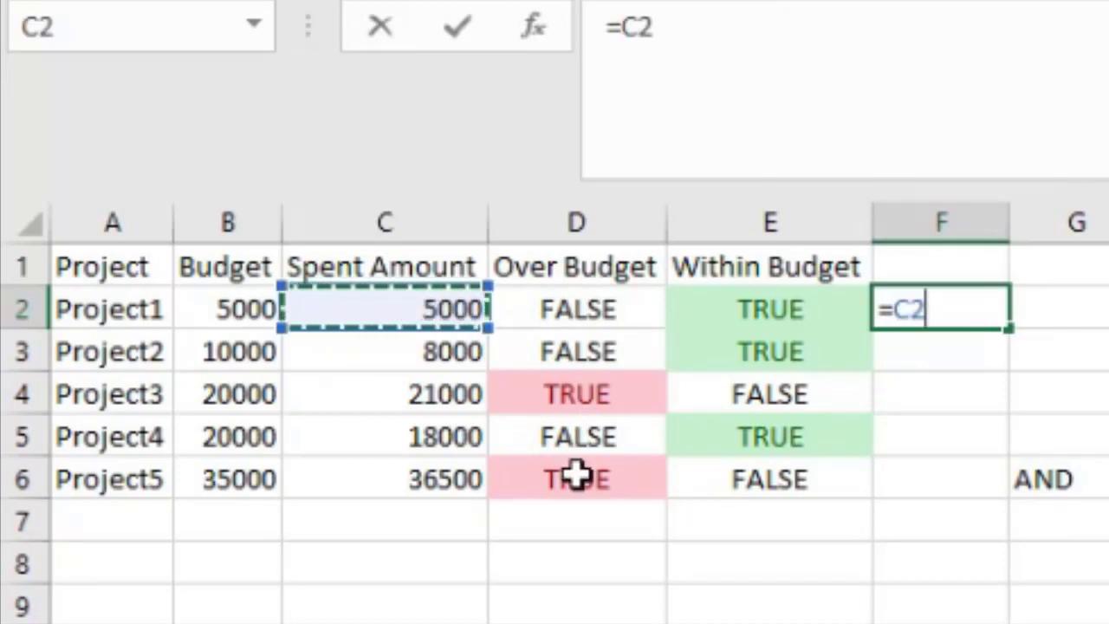
{"action": "type", "text": ">"}
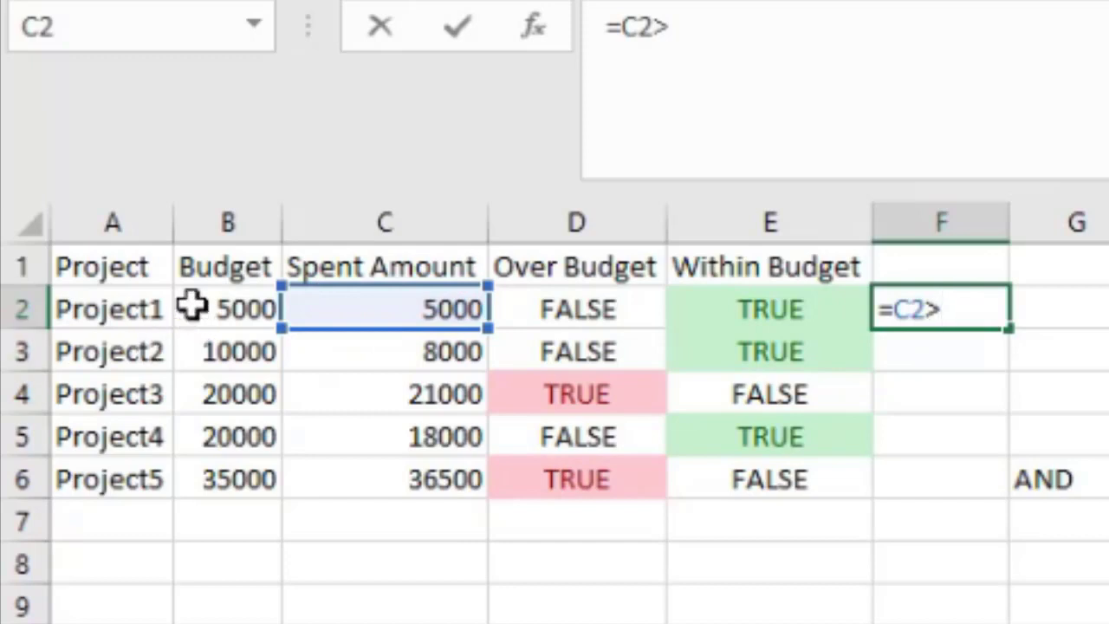
{"action": "left_click", "coordinate": [204, 308]}
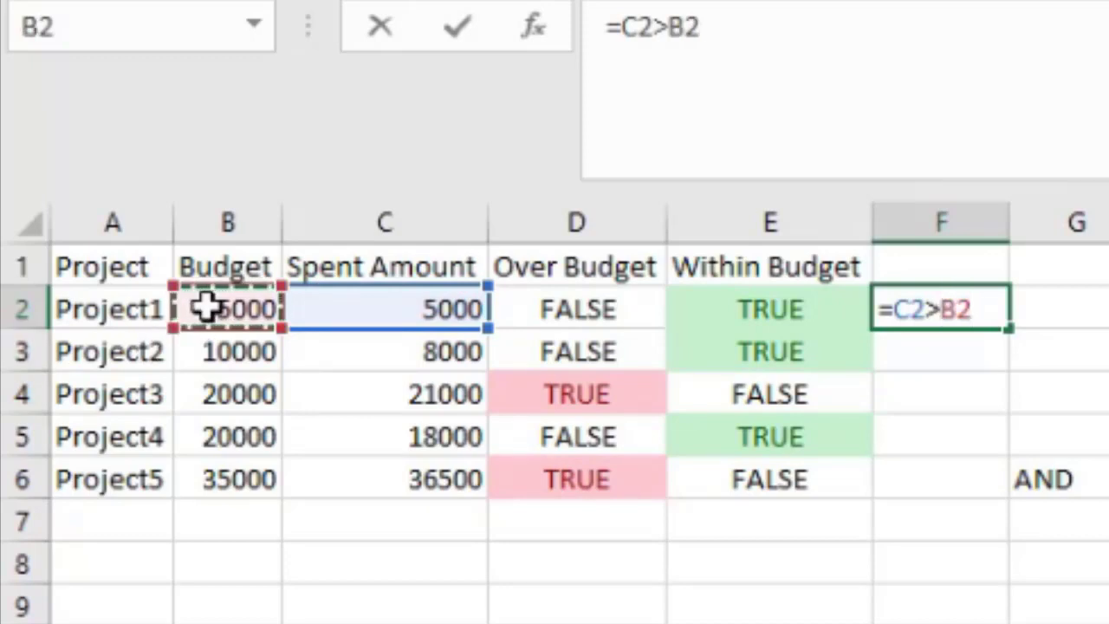
{"action": "left_click", "coordinate": [892, 319]}
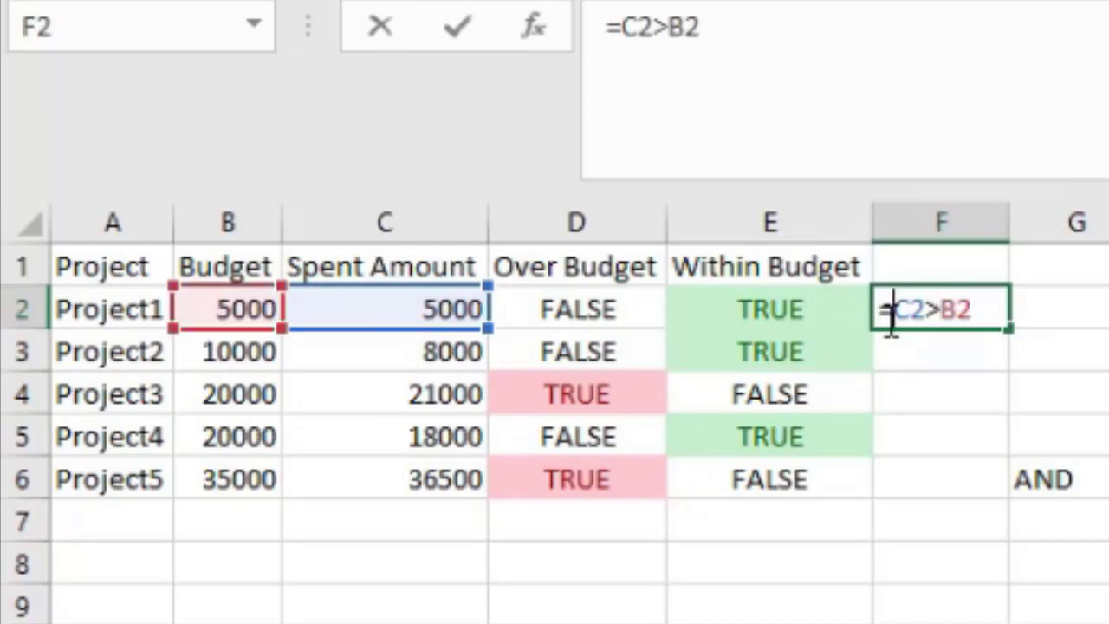
{"action": "type", "text": "if("}
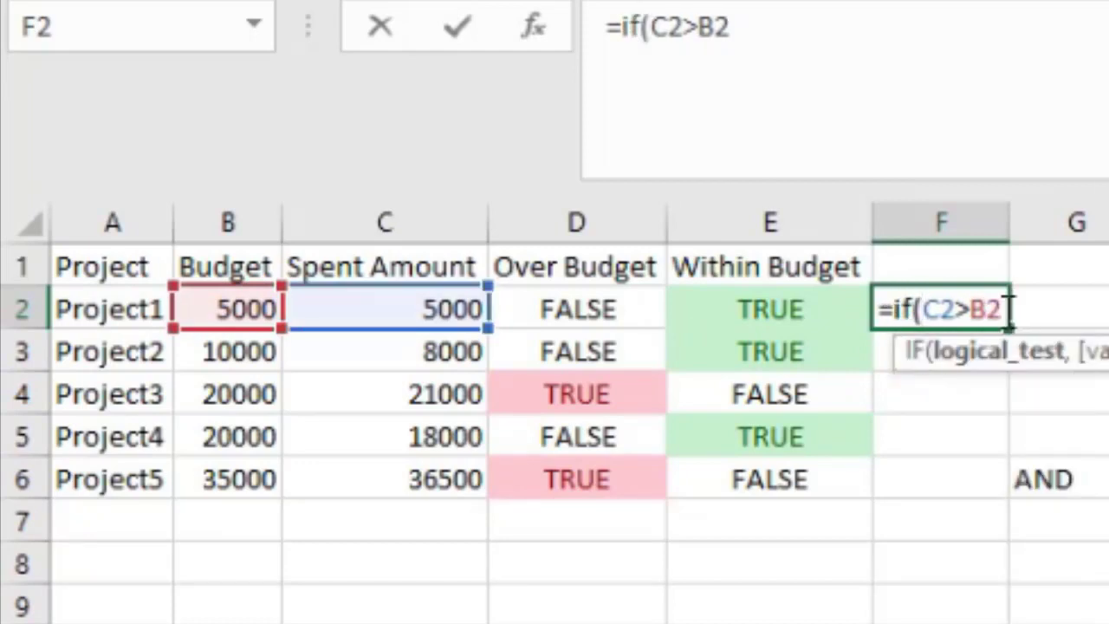
{"action": "type", "text": ","}
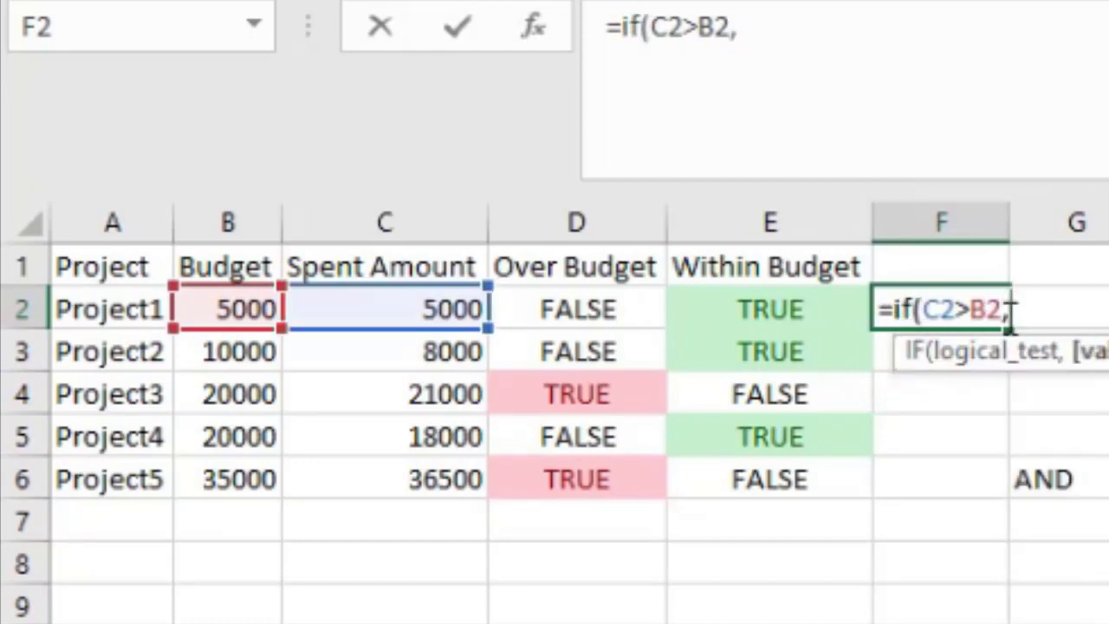
{"action": "type", "text": " \"O"}
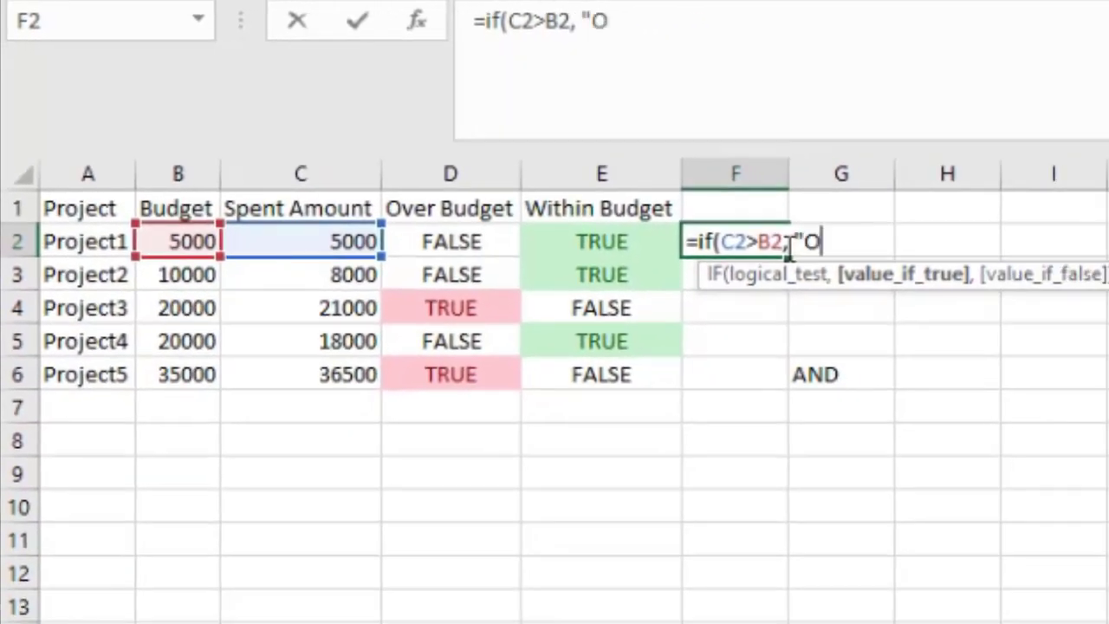
{"action": "type", "text": "verBud"}
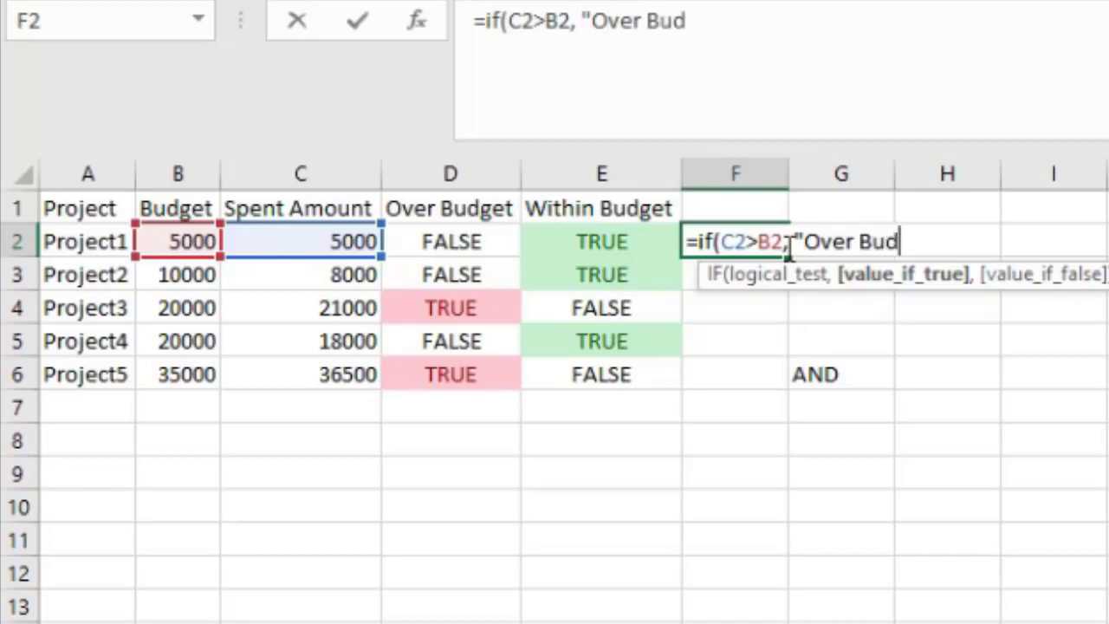
{"action": "type", "text": "g"}
{"action": "type", "text": "et\","}
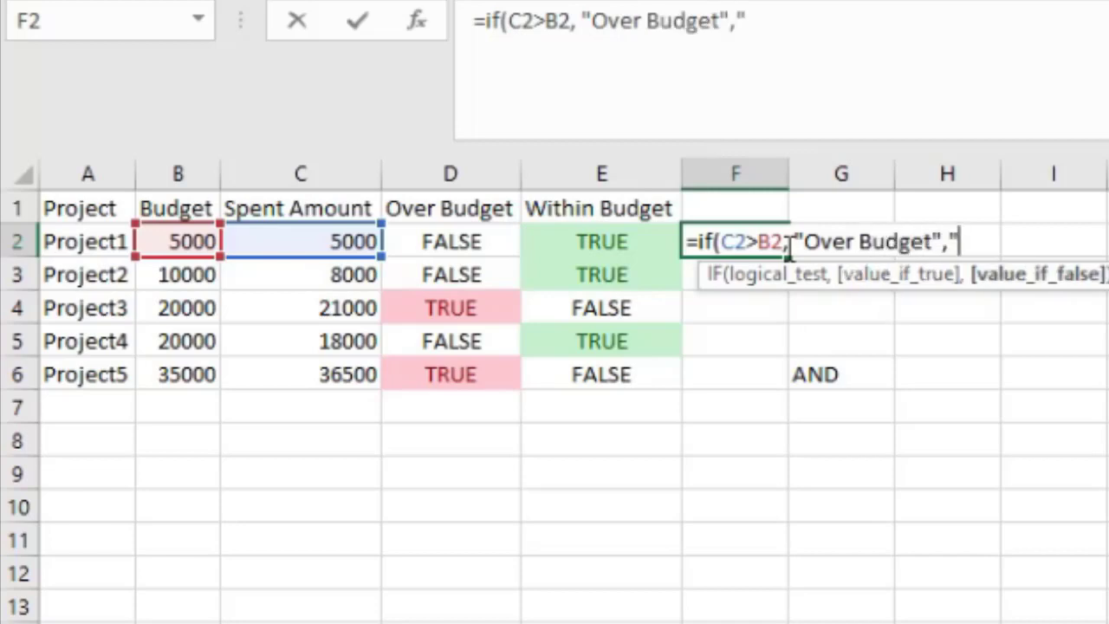
{"action": "type", "text": "Wi"}
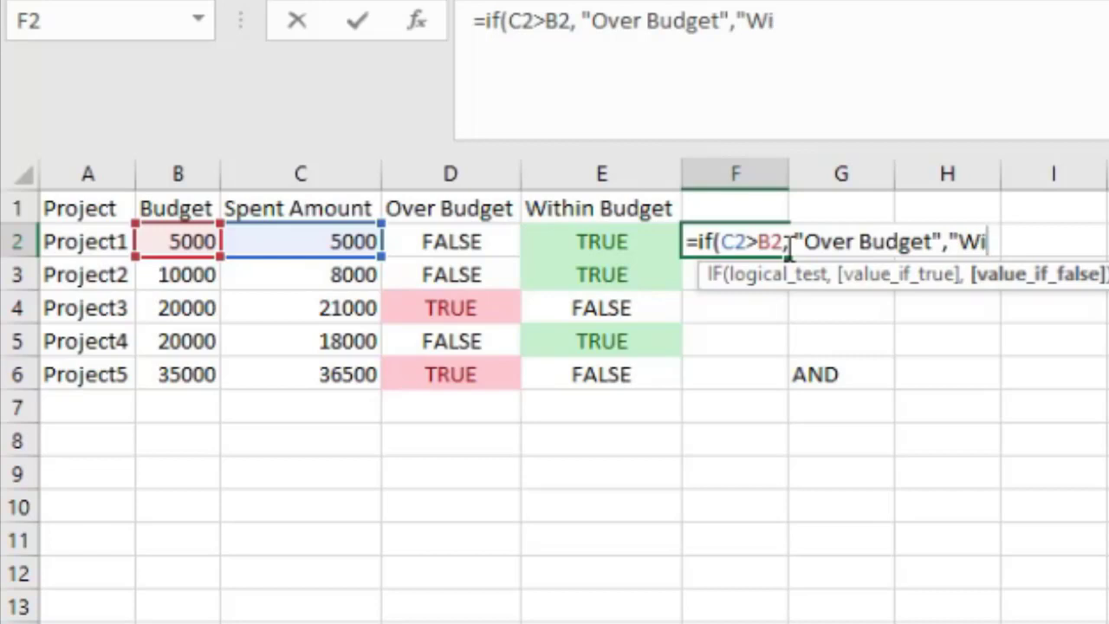
{"action": "type", "text": "thin B"}
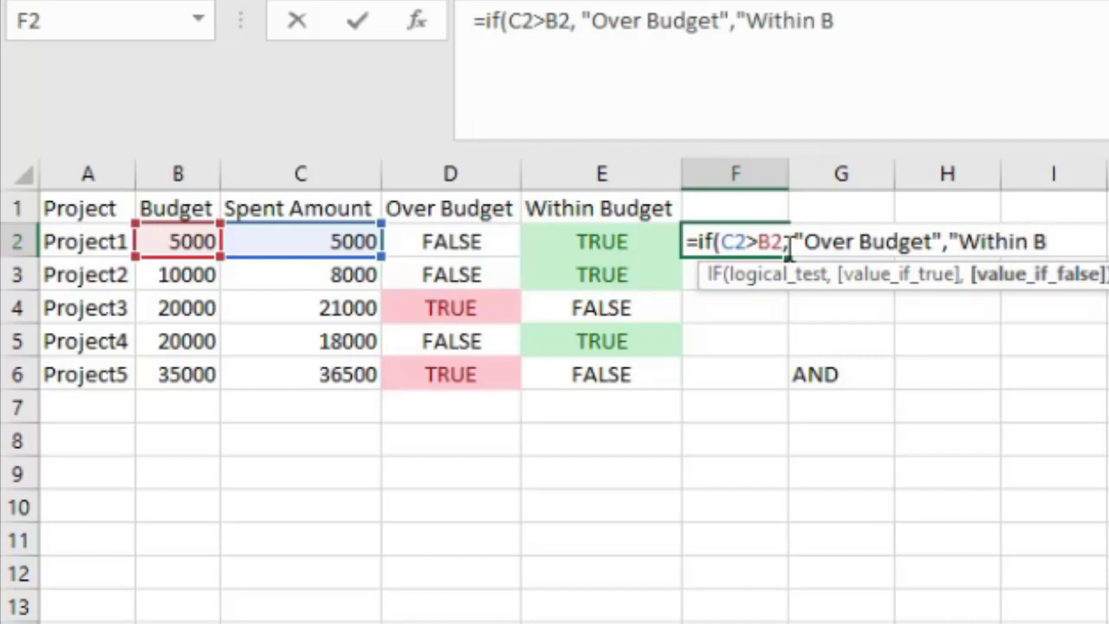
{"action": "type", "text": "udge"}
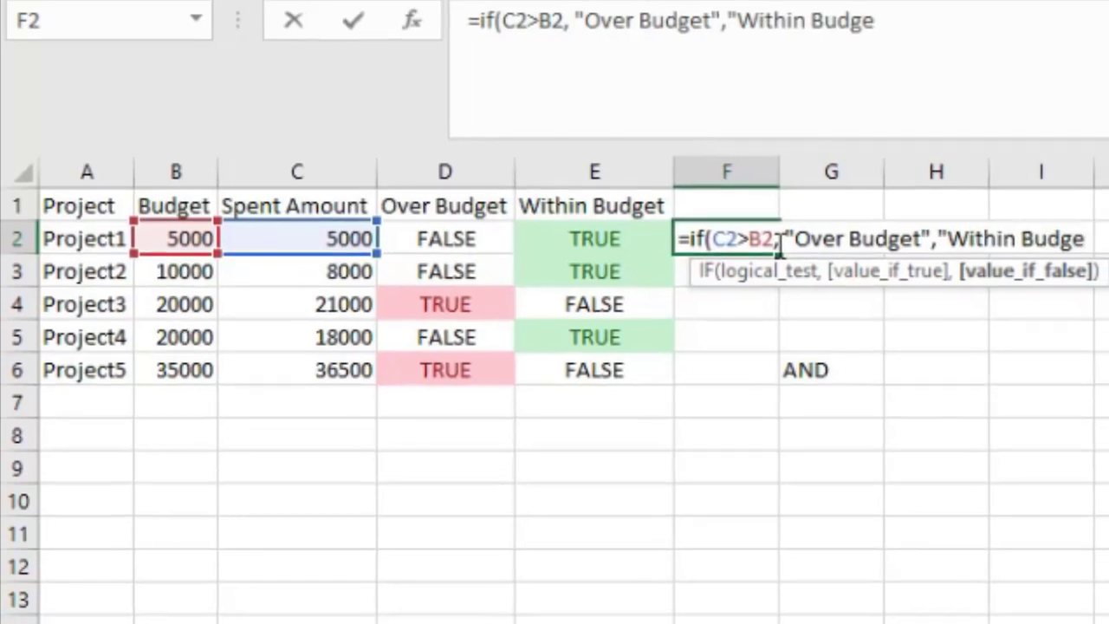
{"action": "type", "text": "t\""}
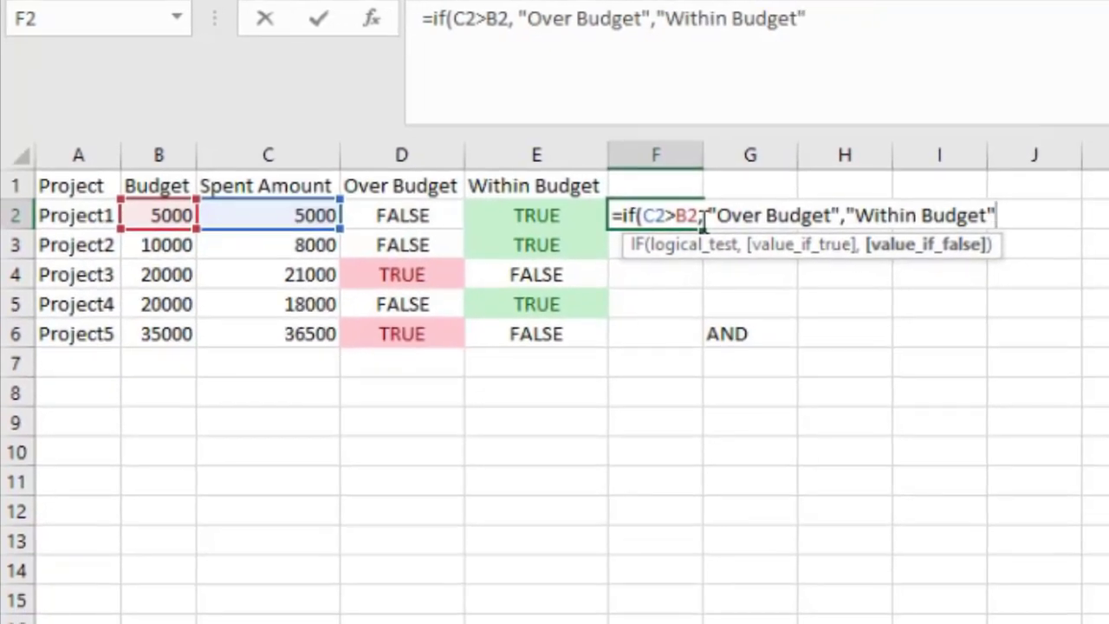
{"action": "type", "text": ")"}
{"action": "key", "text": "Return"}
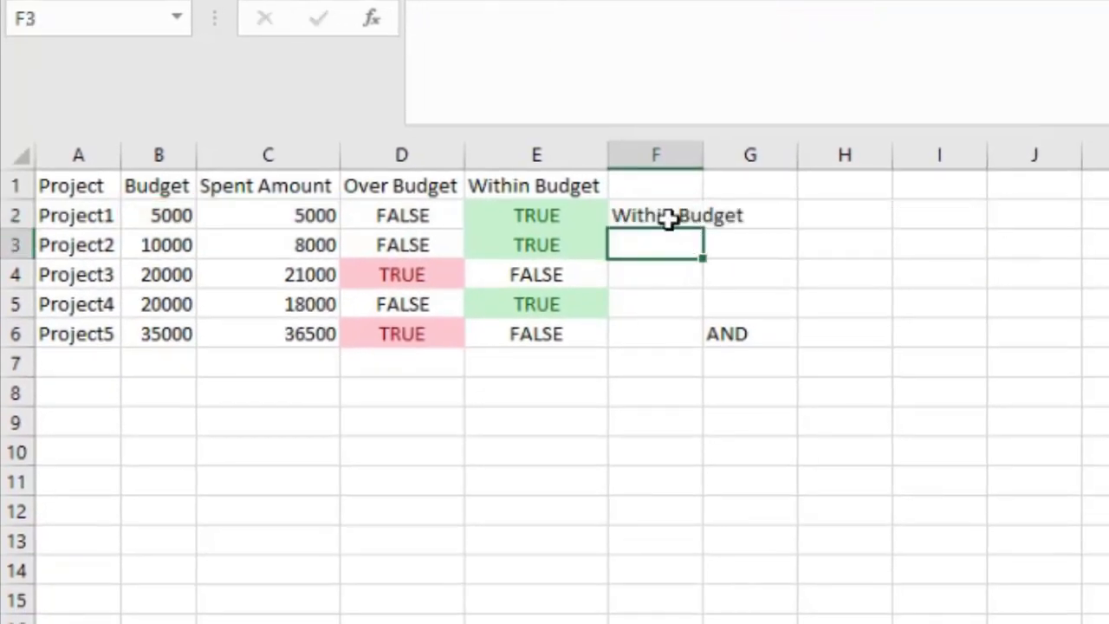
Fill the status formula down F2:F6, check the results against column D, and autofit column F.
{"action": "left_click", "coordinate": [669, 218]}
{"action": "double_click", "coordinate": [699, 227]}
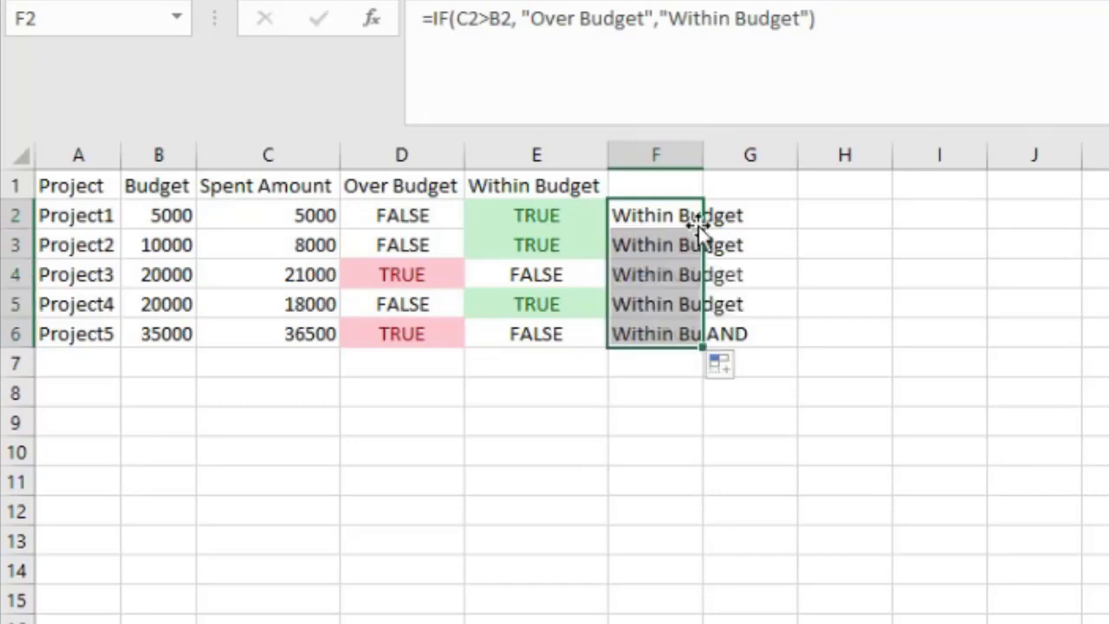
{"action": "left_click", "coordinate": [652, 306]}
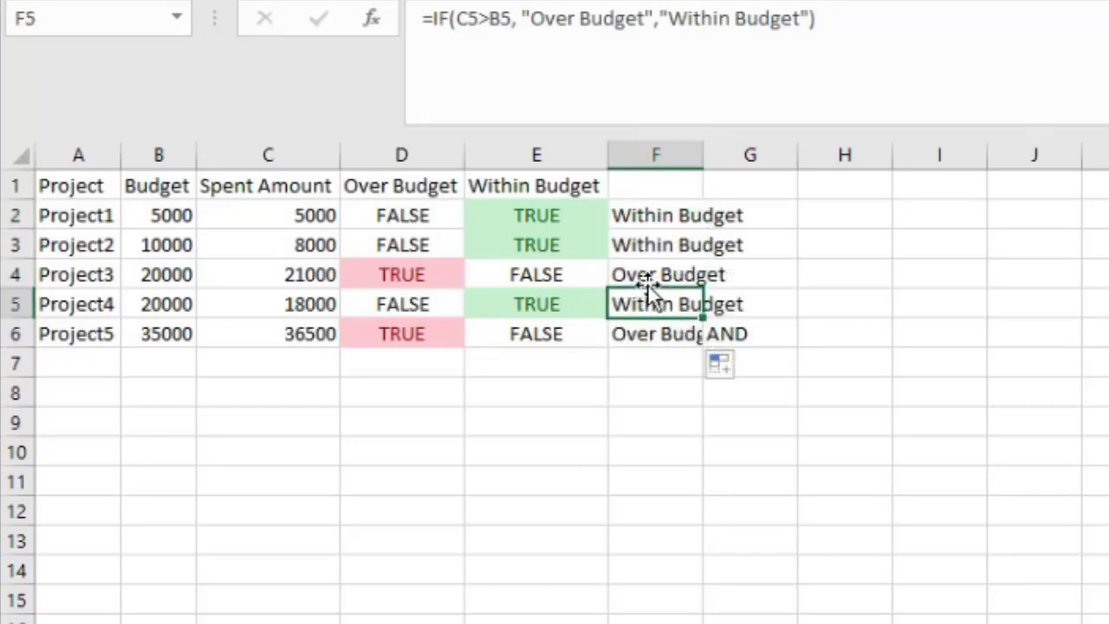
{"action": "left_click", "coordinate": [388, 275]}
{"action": "left_click", "coordinate": [650, 275]}
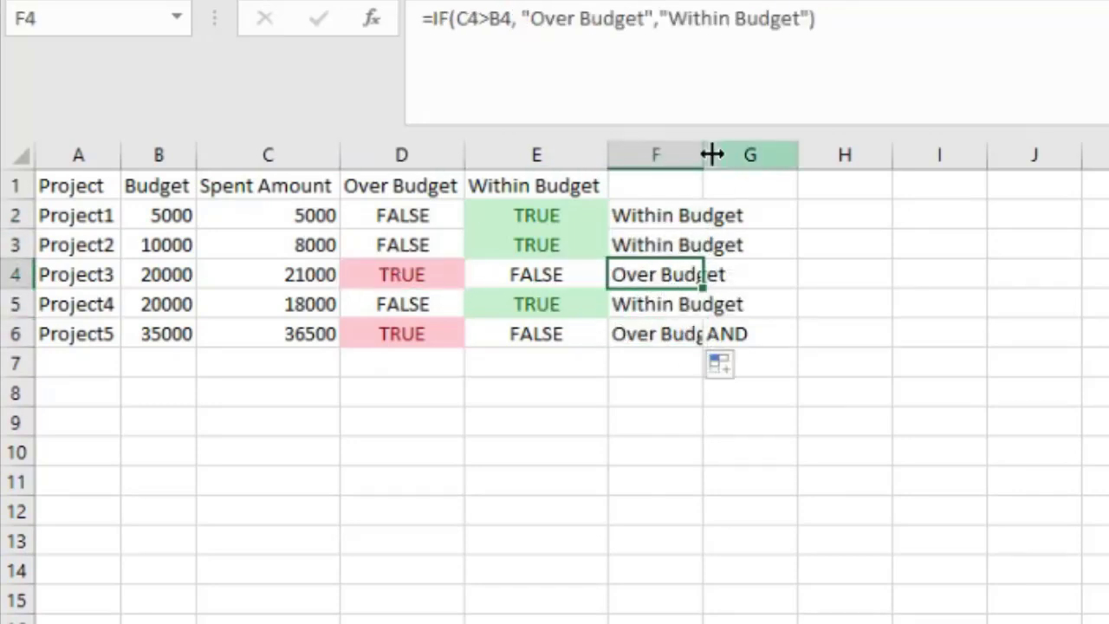
{"action": "double_click", "coordinate": [705, 153]}
{"action": "left_click", "coordinate": [683, 182]}
{"action": "type", "text": "Status"}
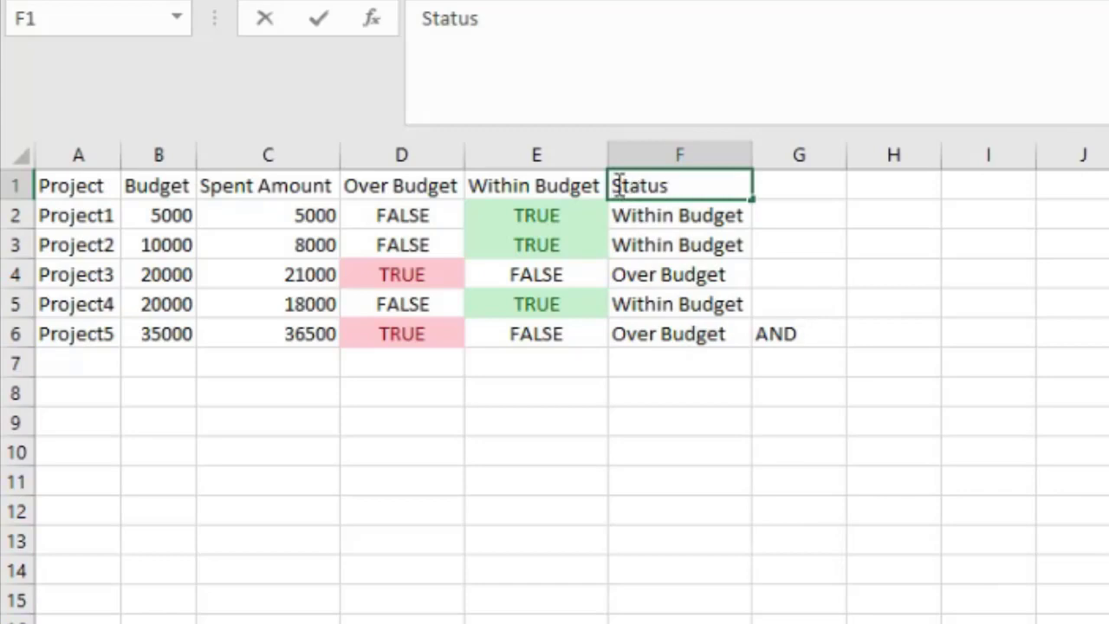
Change the F1 heading to 'Review Status' and look over the project results below it.
{"action": "type", "text": "Review"}
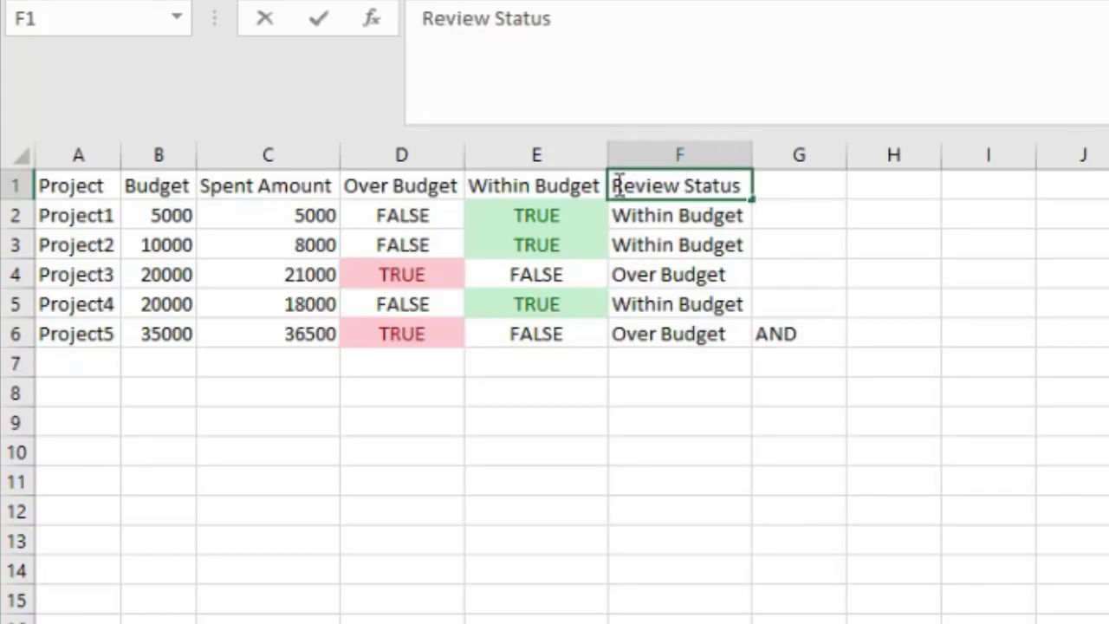
{"action": "left_click", "coordinate": [640, 386]}
{"action": "mouse_move", "coordinate": [650, 221]}
{"action": "left_mouse_down"}
{"action": "mouse_move", "coordinate": [655, 249]}
{"action": "mouse_move", "coordinate": [436, 286]}
{"action": "mouse_move", "coordinate": [97, 275]}
{"action": "left_mouse_up"}
{"action": "left_click", "coordinate": [659, 280]}
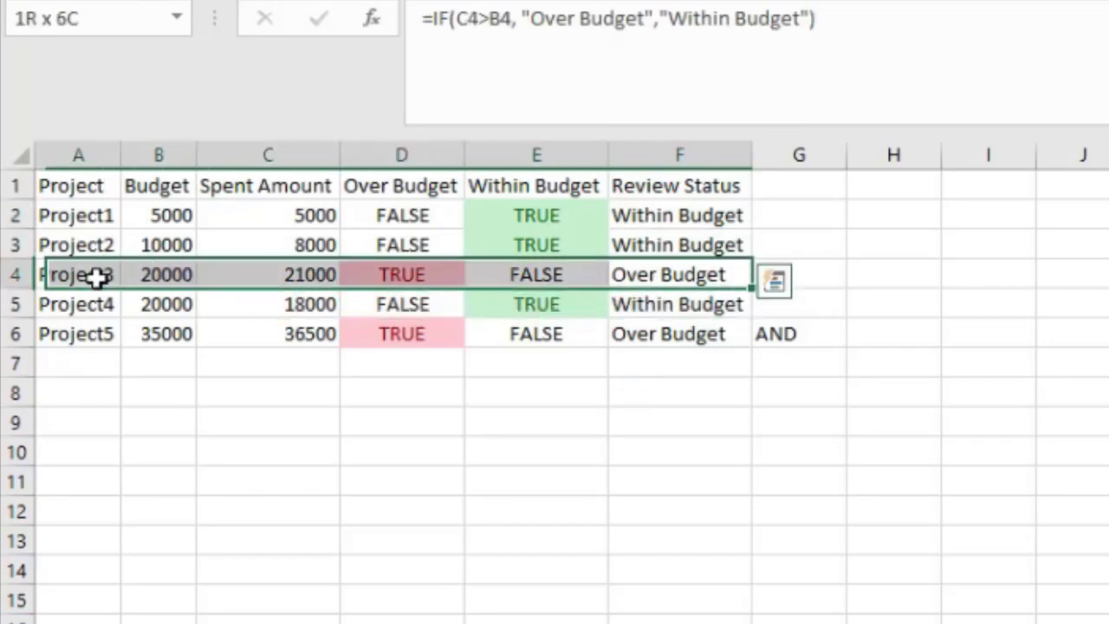
{"action": "left_click", "coordinate": [397, 413]}
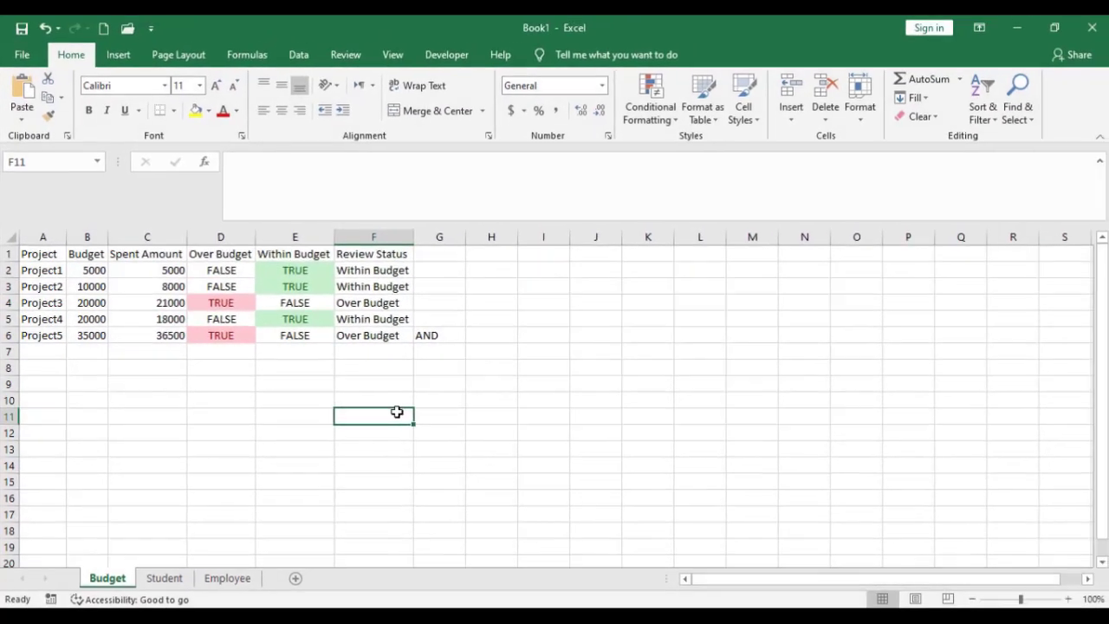